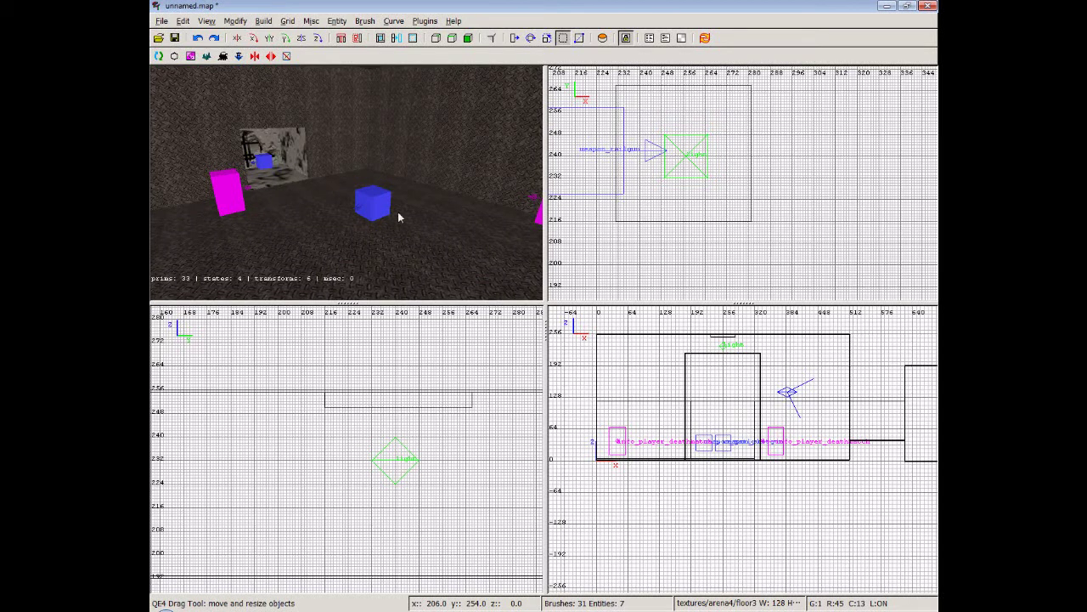
Save the current map in the maps folder under the name tutorial
key(Up)
right_click(385, 202)
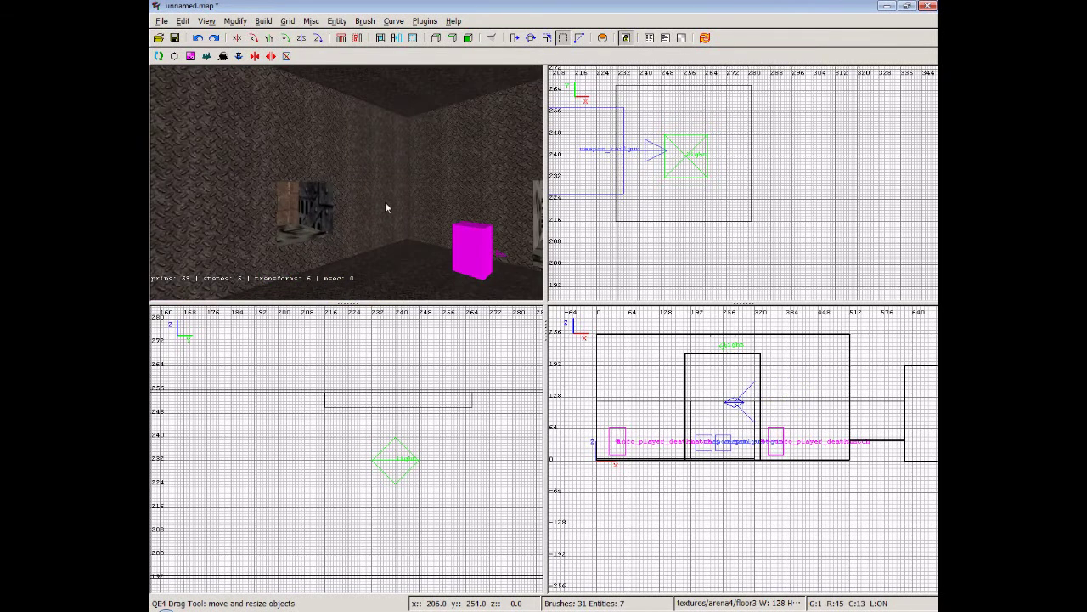
key(alt+f)
text(s)
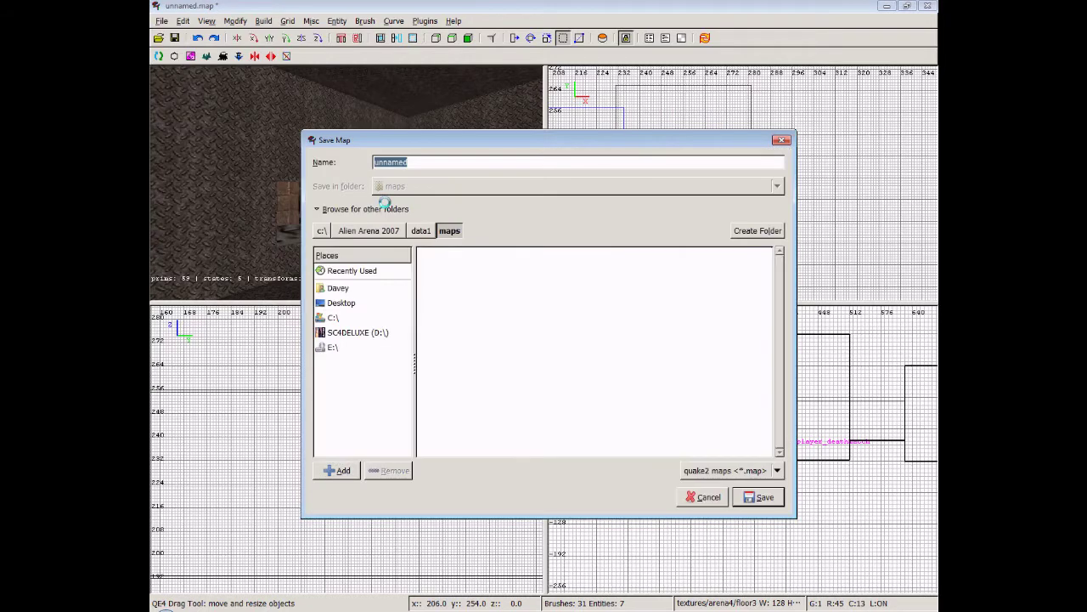
text(tutorial)
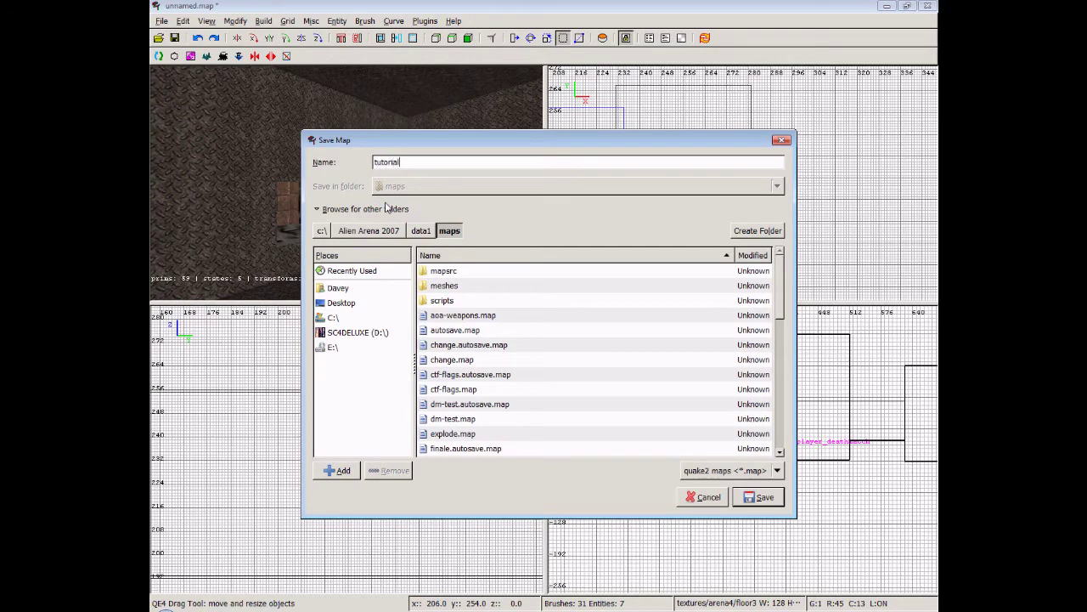
key(Return)
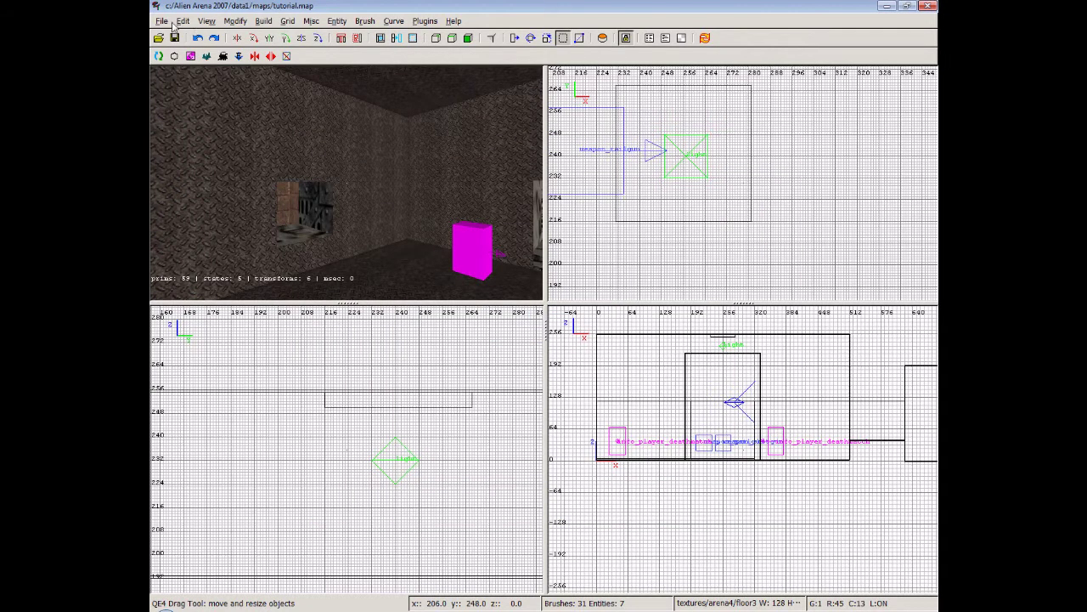
Open dm-titan2k8.map from the mapsrc folder
click(163, 21)
click(181, 63)
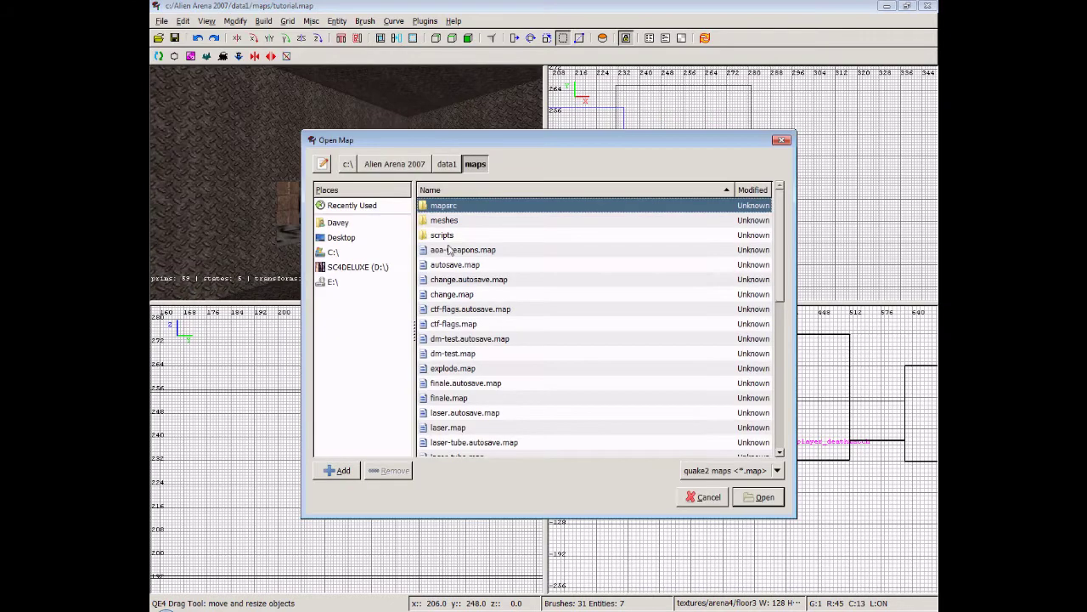
double_click(455, 206)
scroll(501, 302, down, 3)
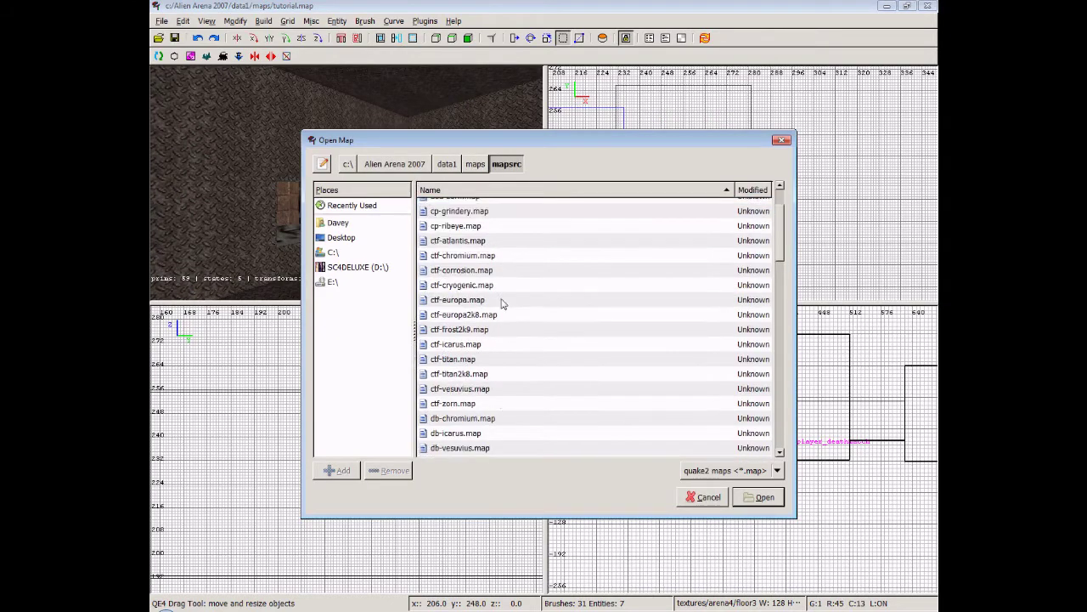
scroll(501, 304, down, 10)
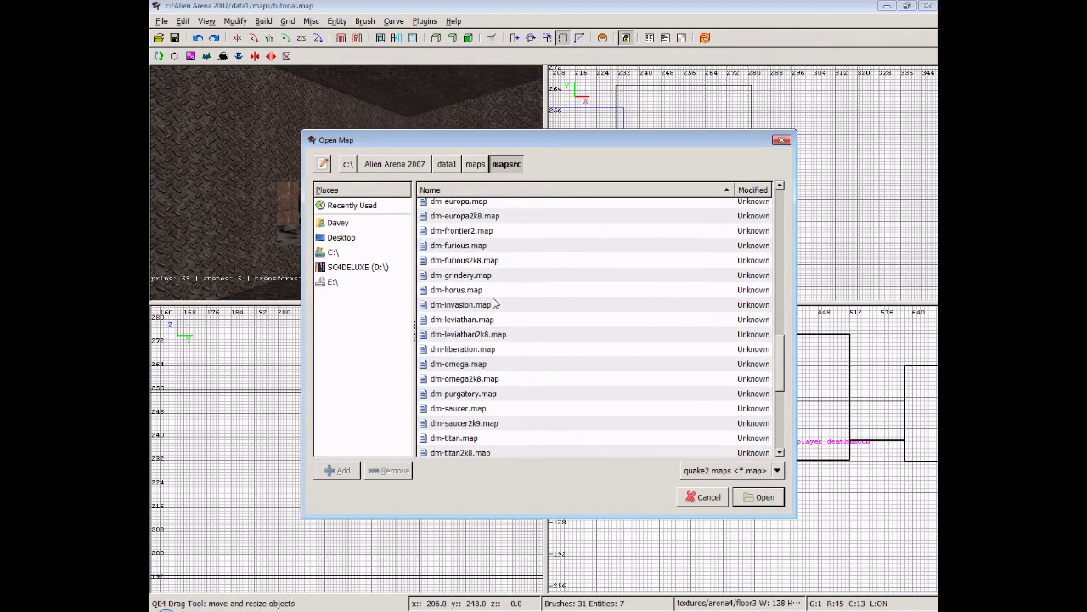
scroll(495, 304, down, 5)
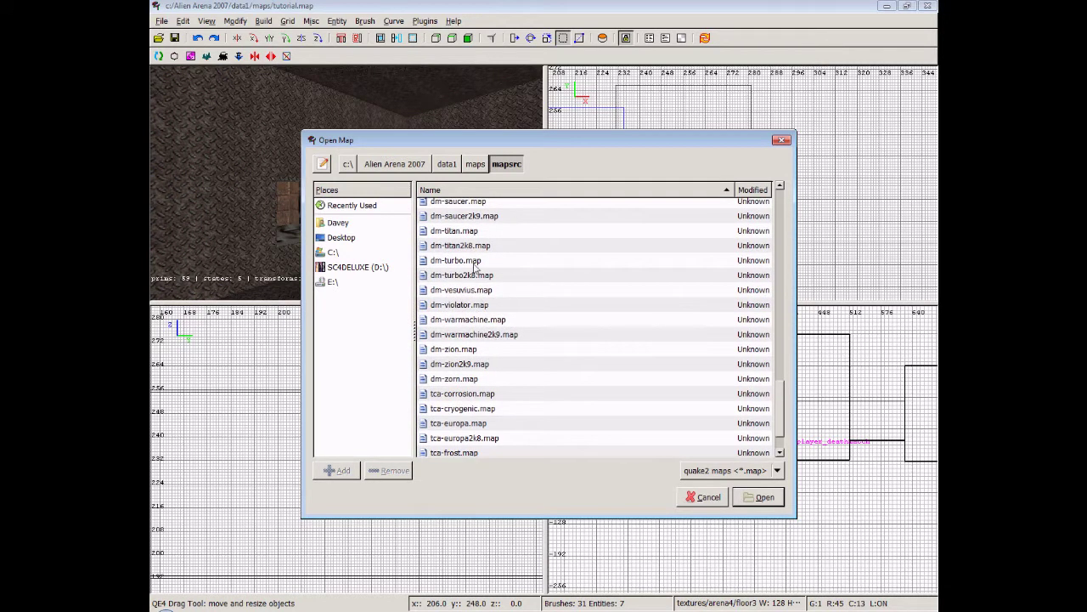
double_click(471, 247)
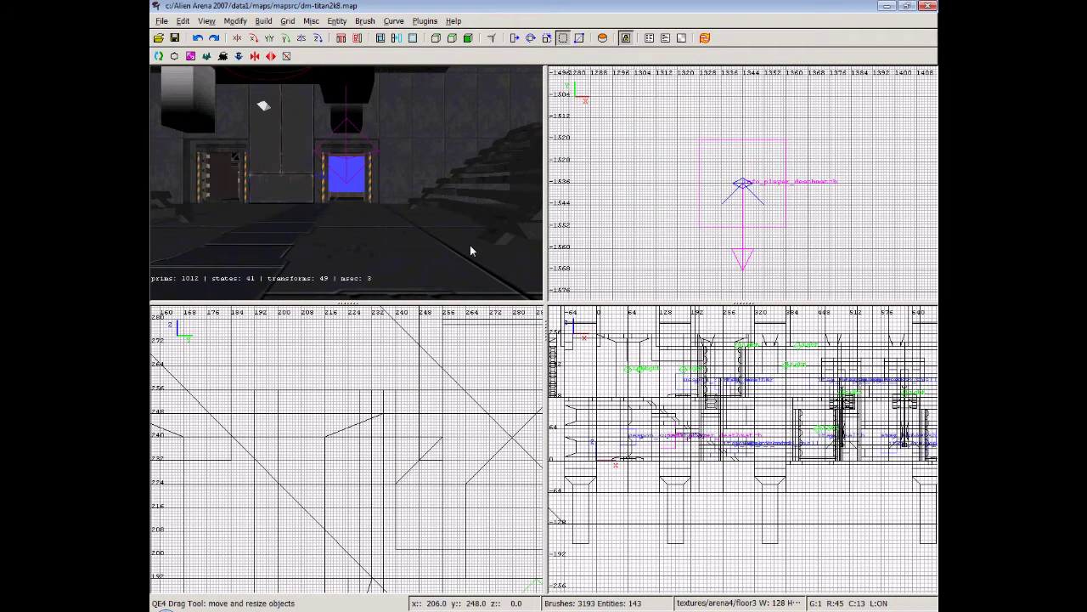
Delete the hanging gradient light-beam brush below the ceiling light and undo the deletion
right_click(433, 239)
key(Down)
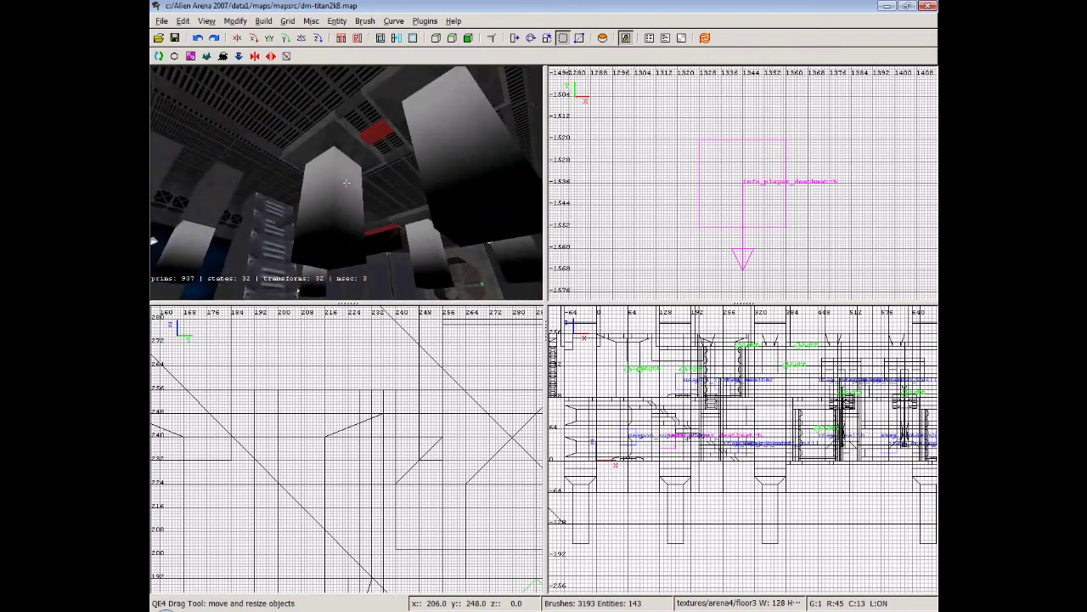
key(Up)
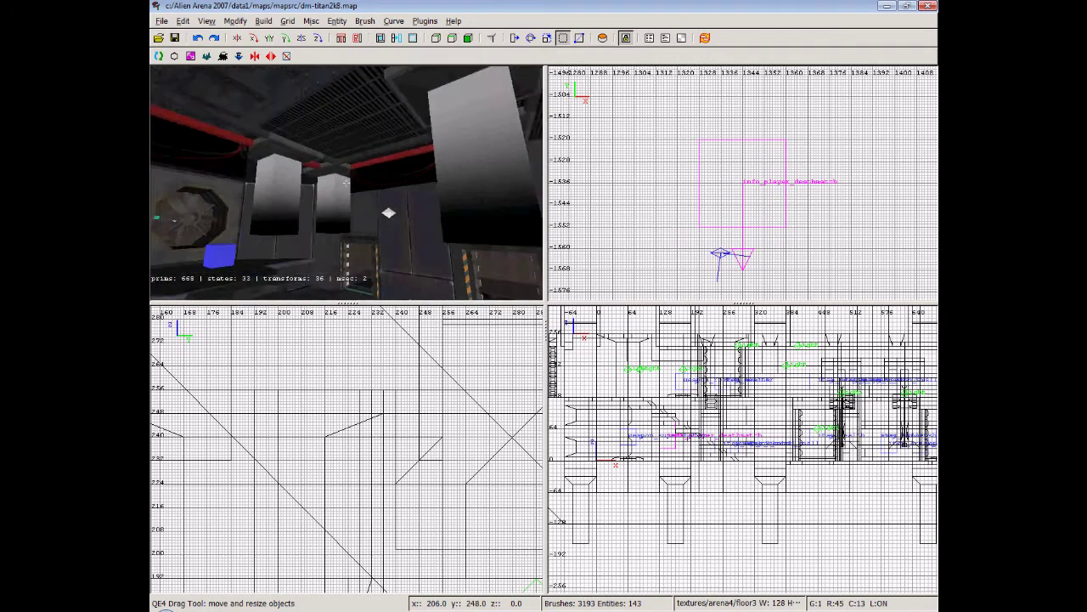
key(Up)
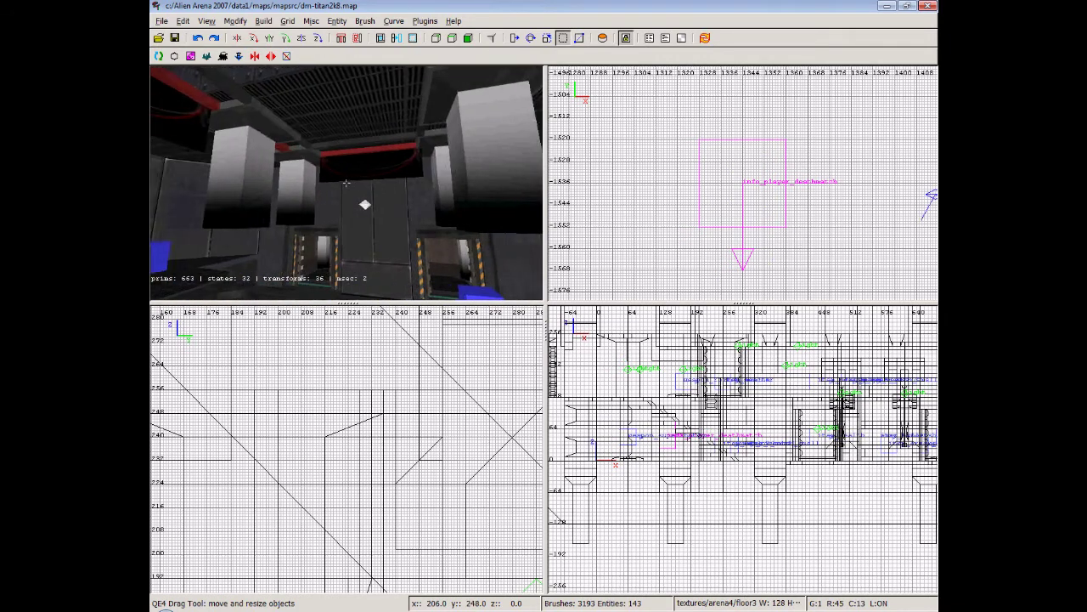
key(Up)
key(Up)
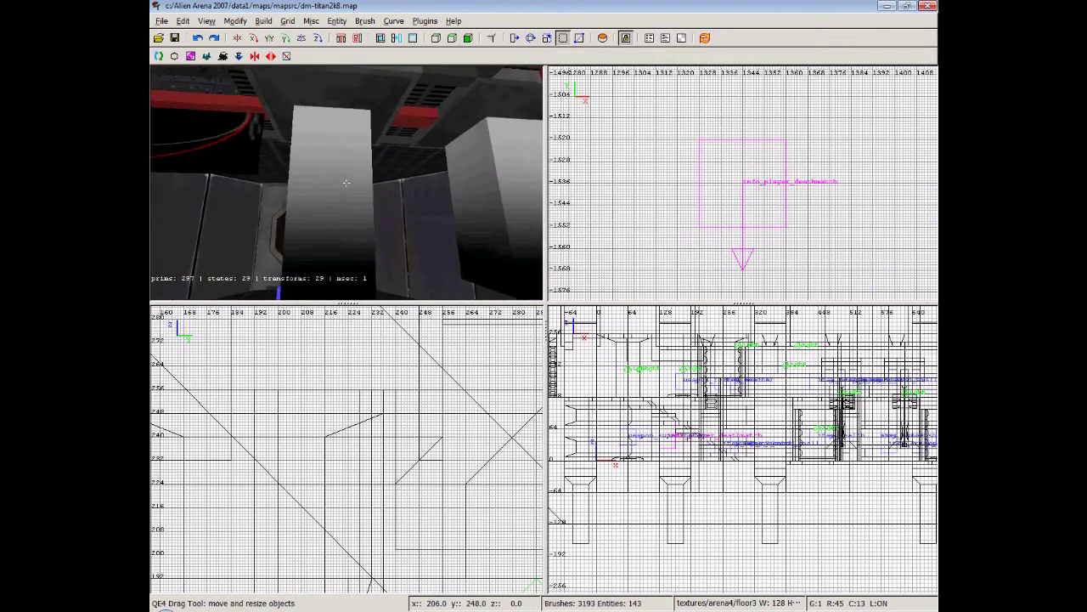
shift+click(355, 231)
key(BackSpace)
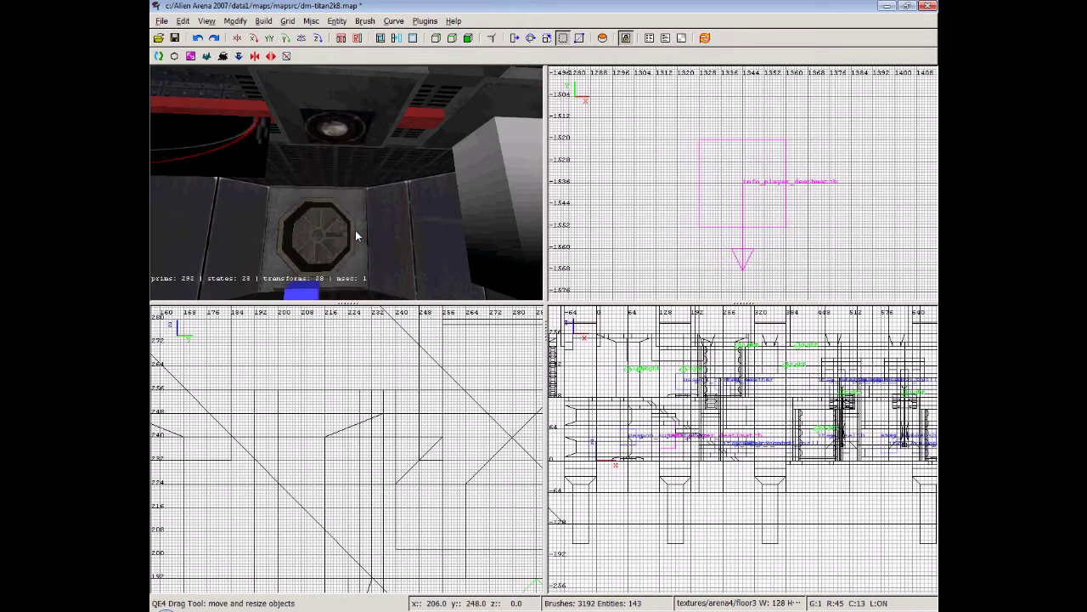
right_click(347, 183)
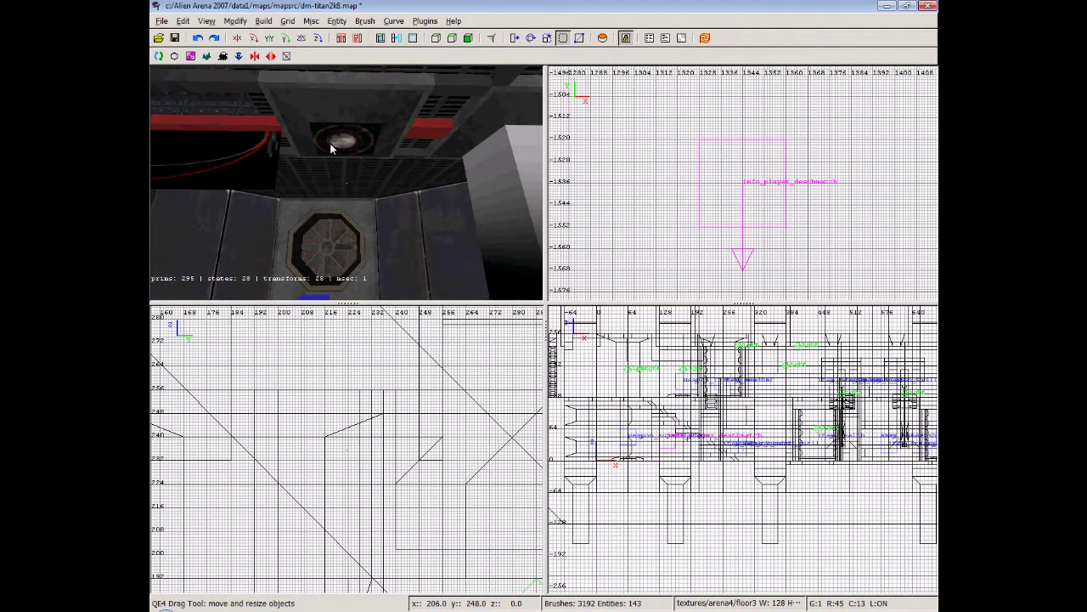
key(ctrl+z)
Examine the gradient light-beam brushes and the hanging wires below the red ceiling beam in the 3D view
right_click(354, 199)
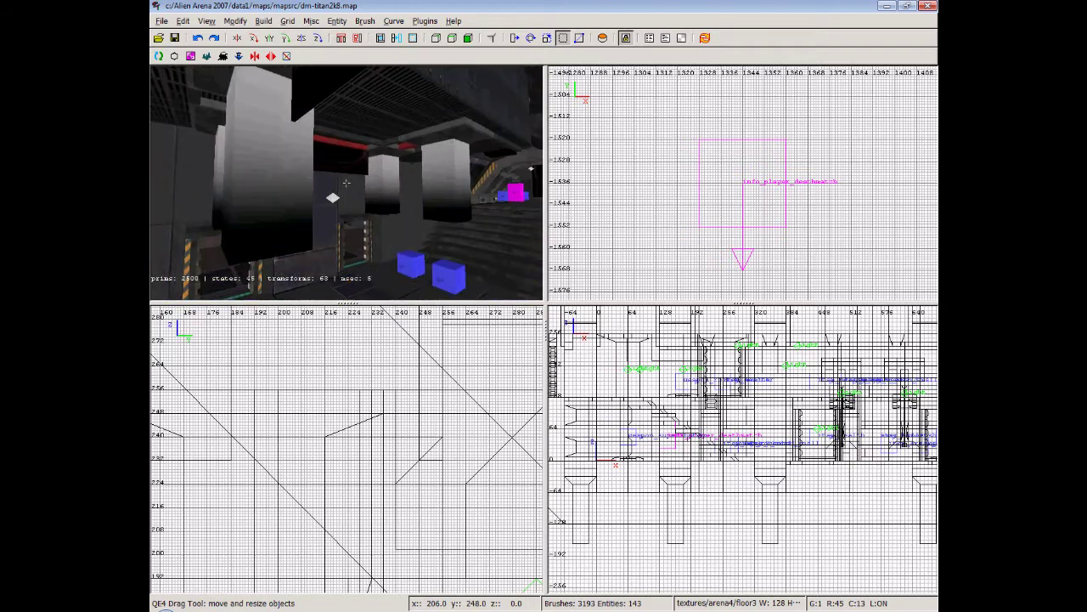
key(Right)
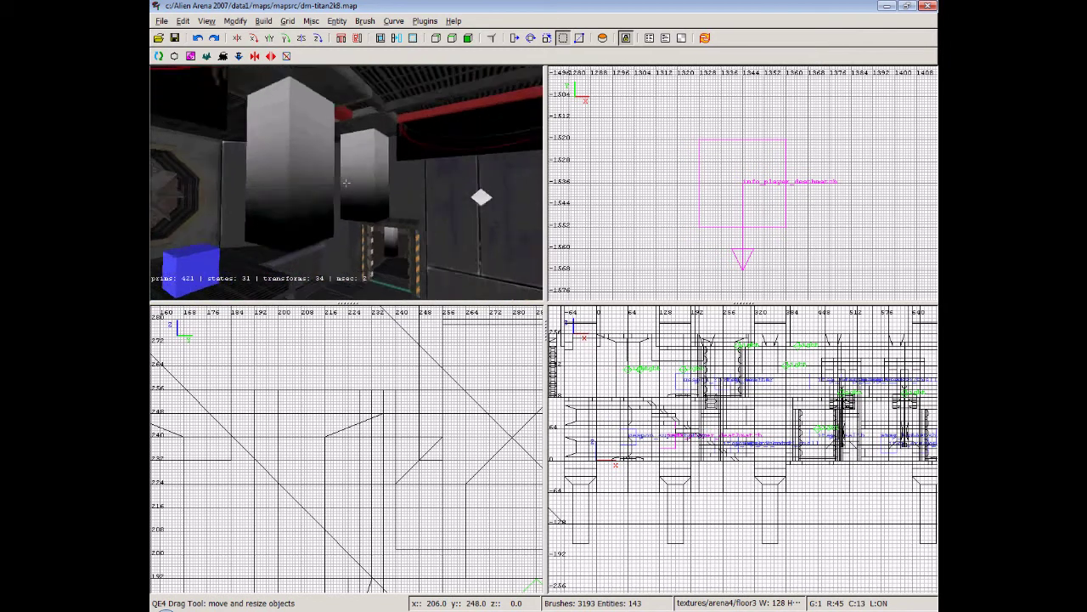
key(Left)
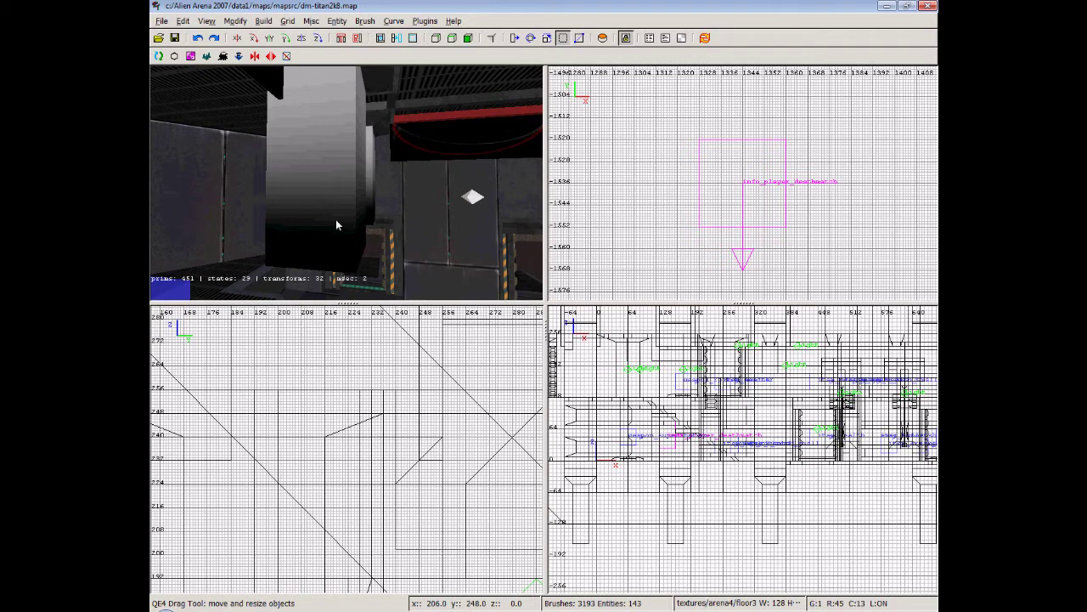
right_click(399, 238)
key(Down)
key(Up)
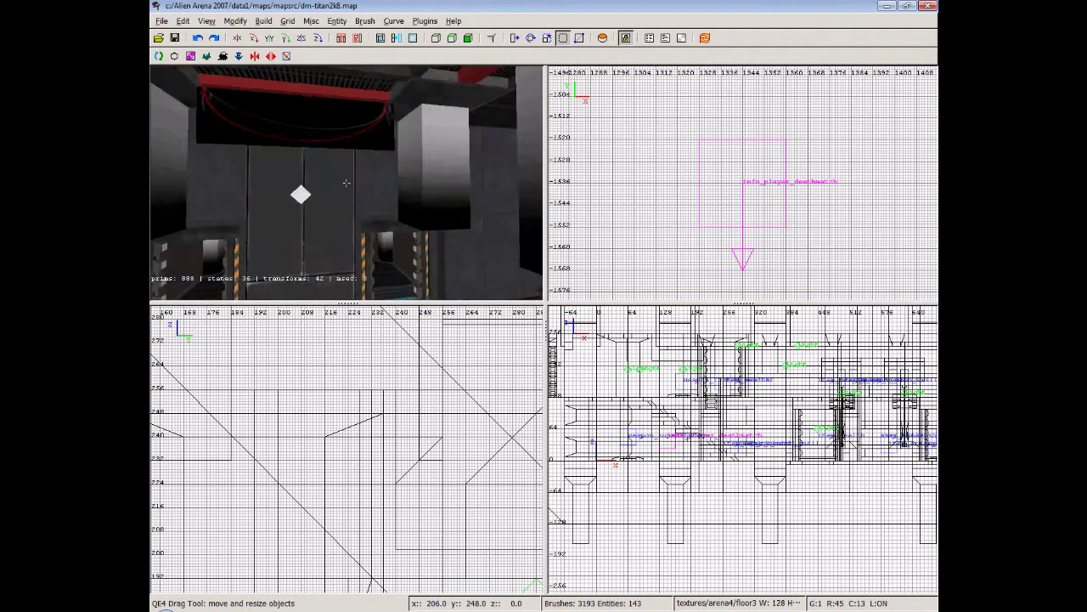
key(Up)
key(Down)
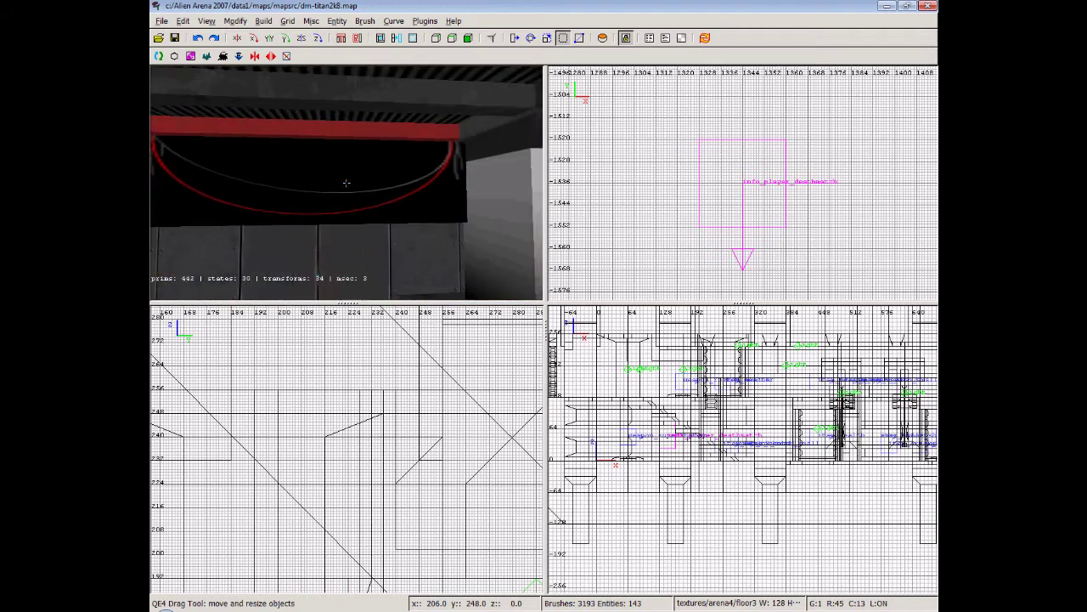
right_click(469, 226)
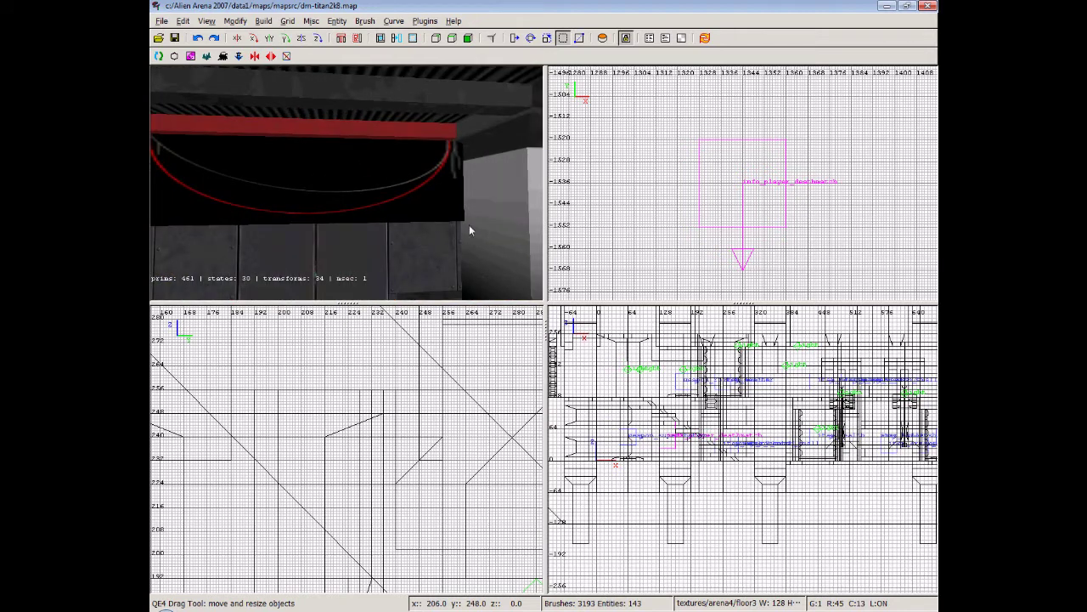
right_click(338, 230)
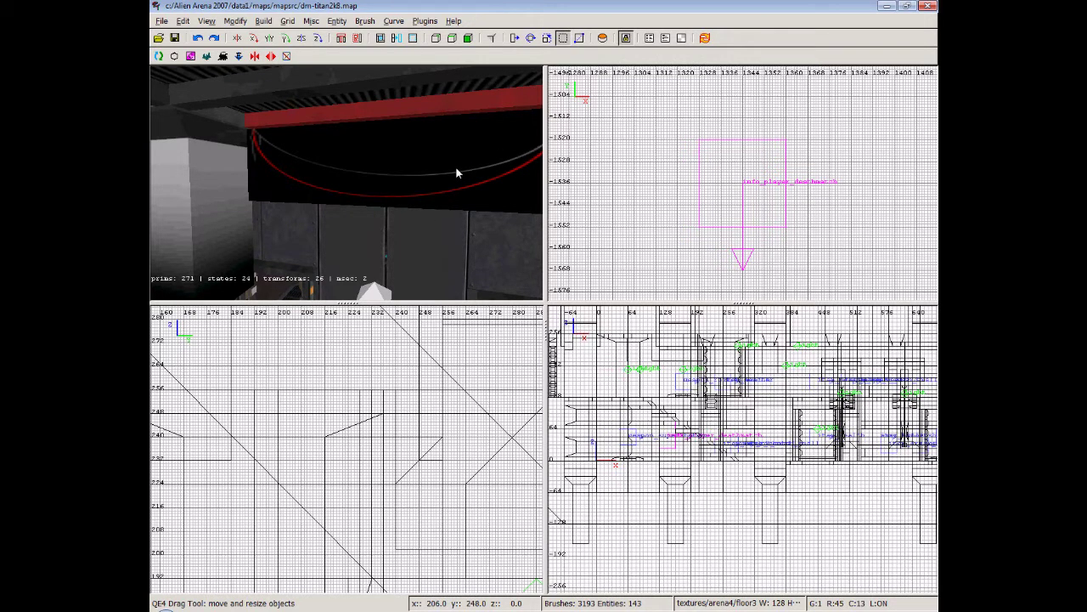
Inspect the texture, surface flags and content flags of the hanging wires brush in the Surface Inspector, and deselect it
shift+click(383, 155)
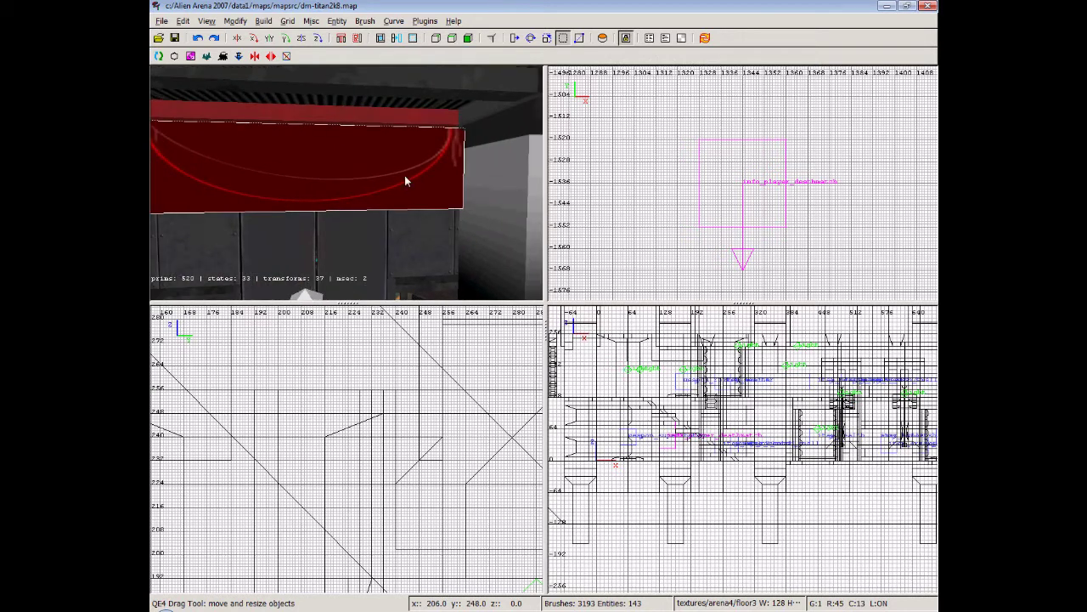
key(s)
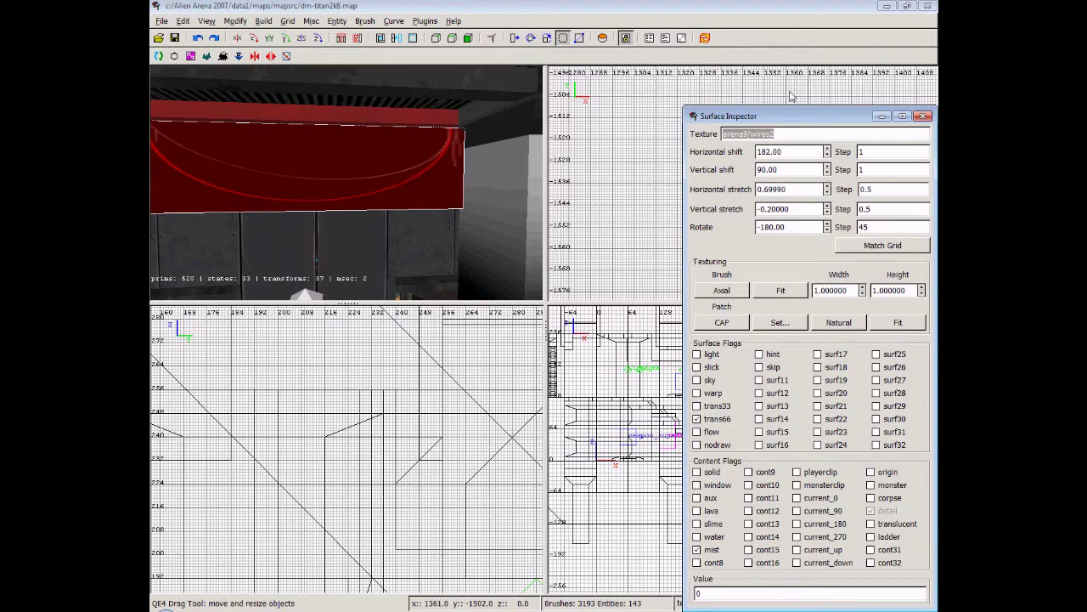
drag(812, 117, 690, 73)
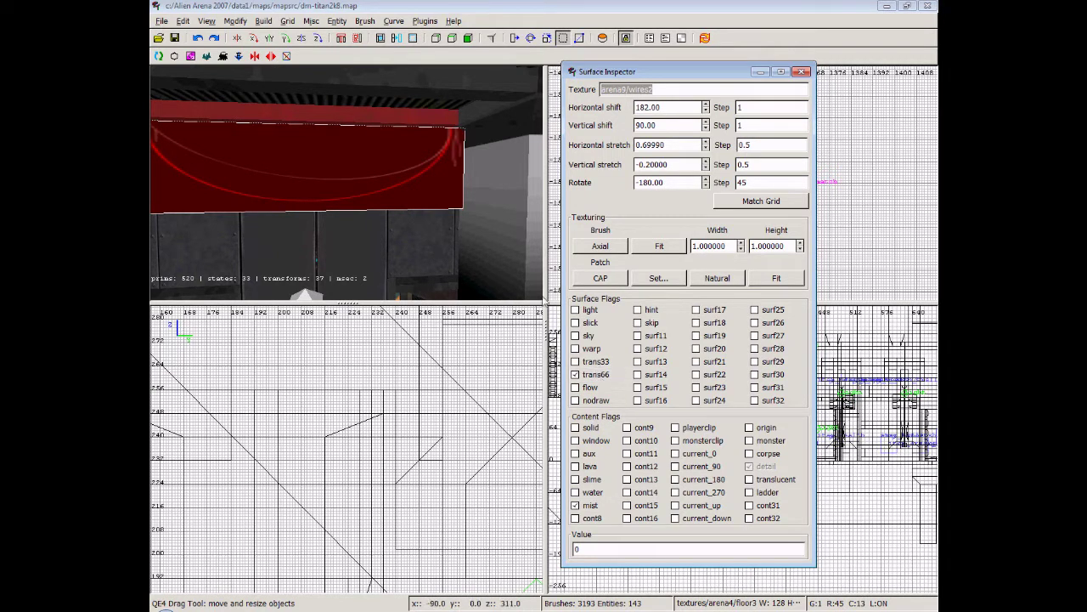
right_click(432, 255)
key(Up)
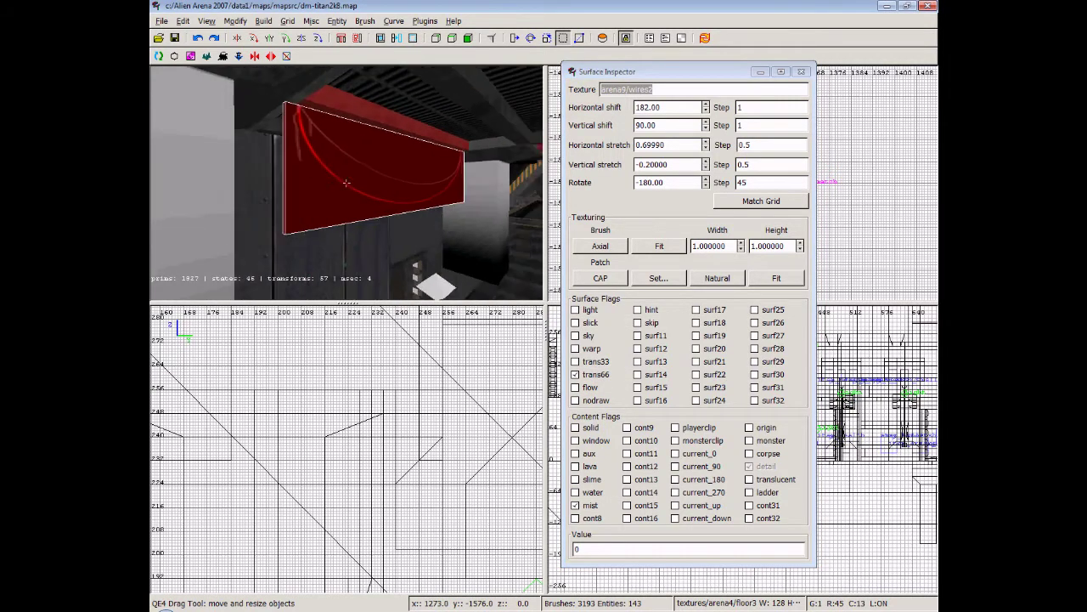
right_click(431, 257)
key(Escape)
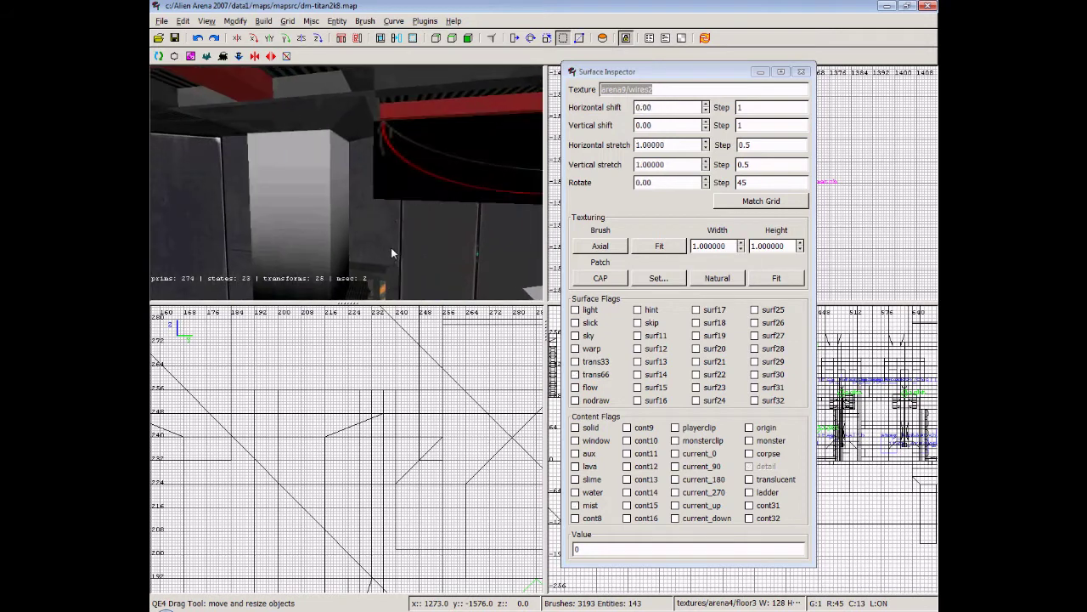
Inspect the surface and content flags of the gradient light-beam brush beside the wires, and deselect it
ctrl+shift+click(387, 251)
shift+click(326, 232)
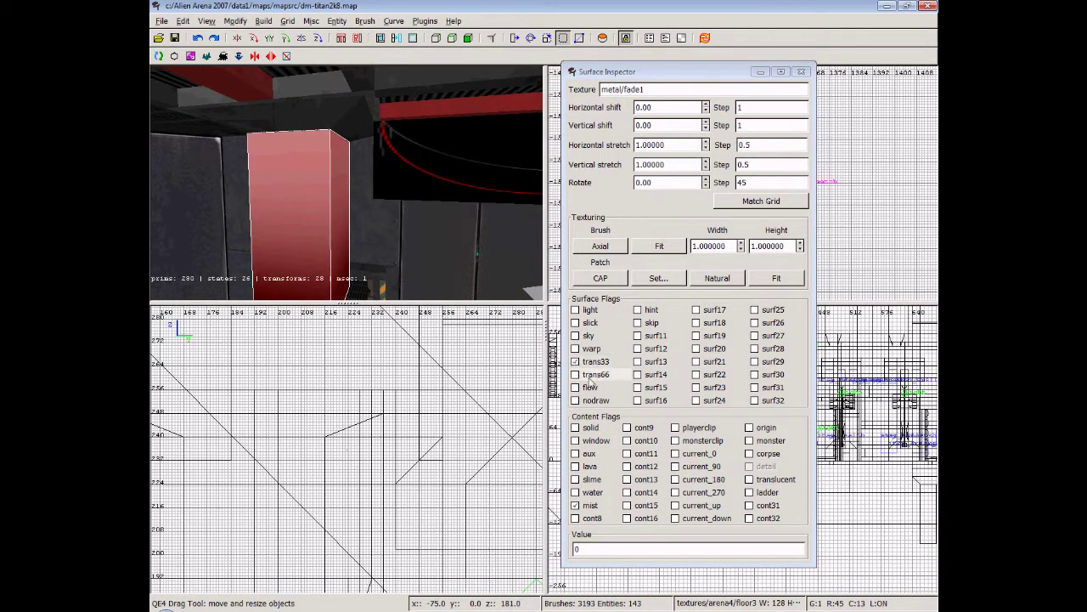
right_click(382, 203)
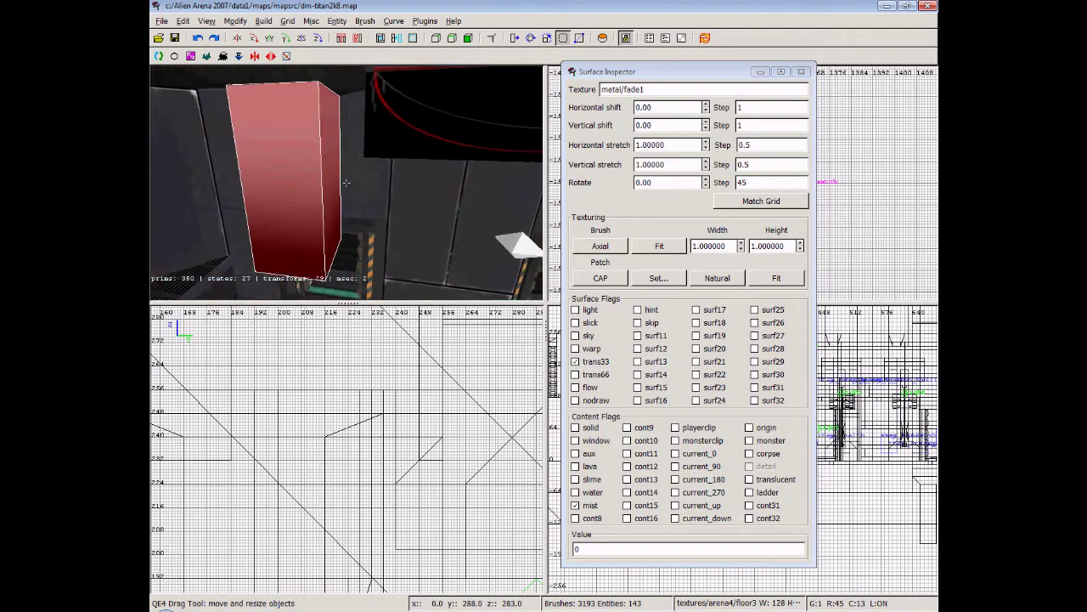
right_click(347, 183)
key(Escape)
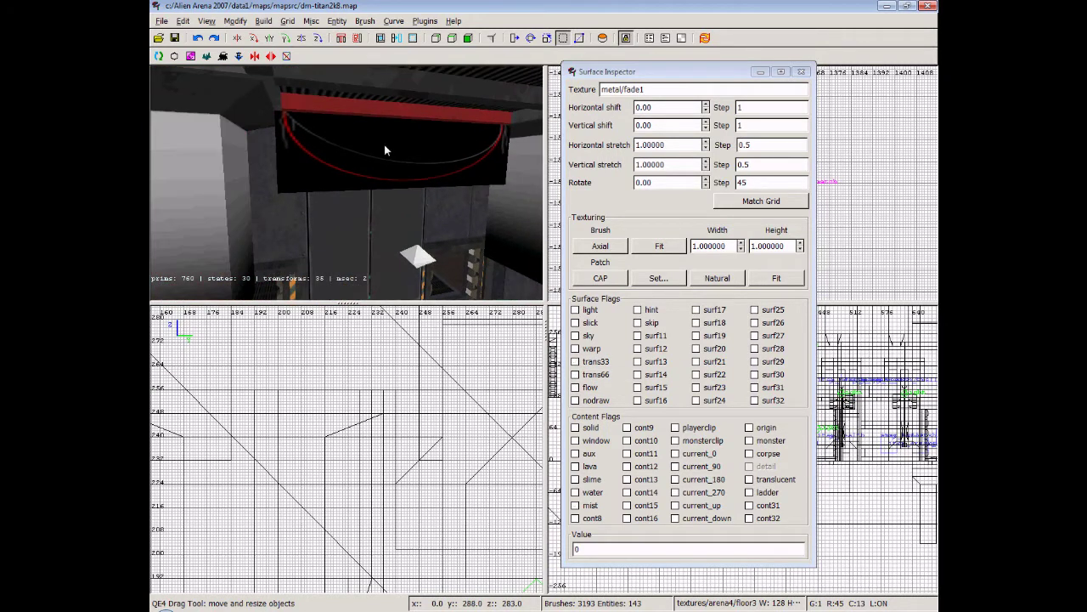
Review the transparency and content flags of the hanging wires brush from several angles, and close the Surface Inspector
shift+click(419, 176)
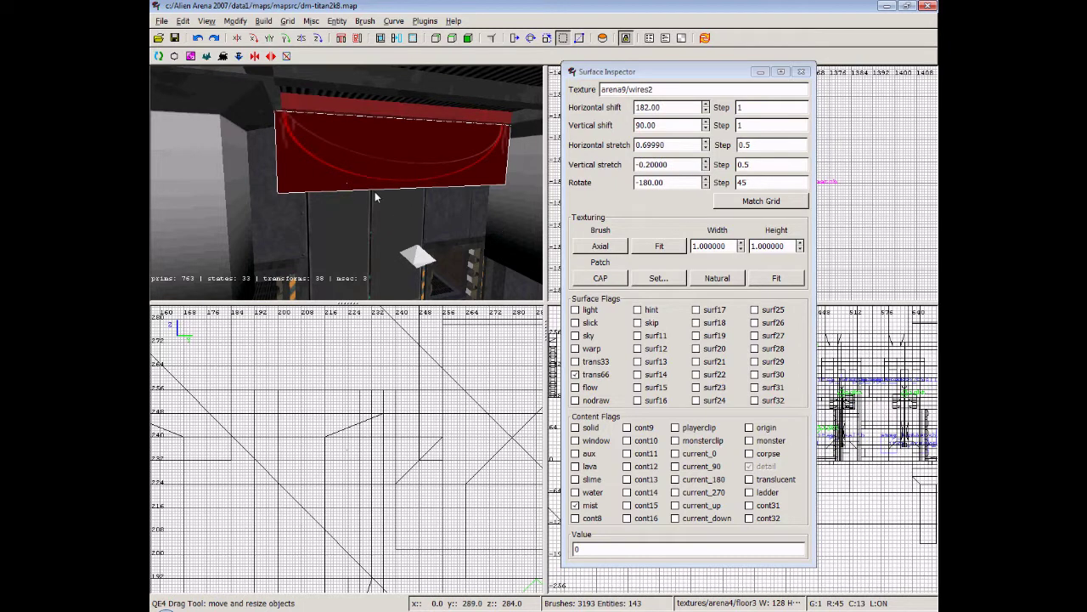
right_click(403, 166)
key(Up)
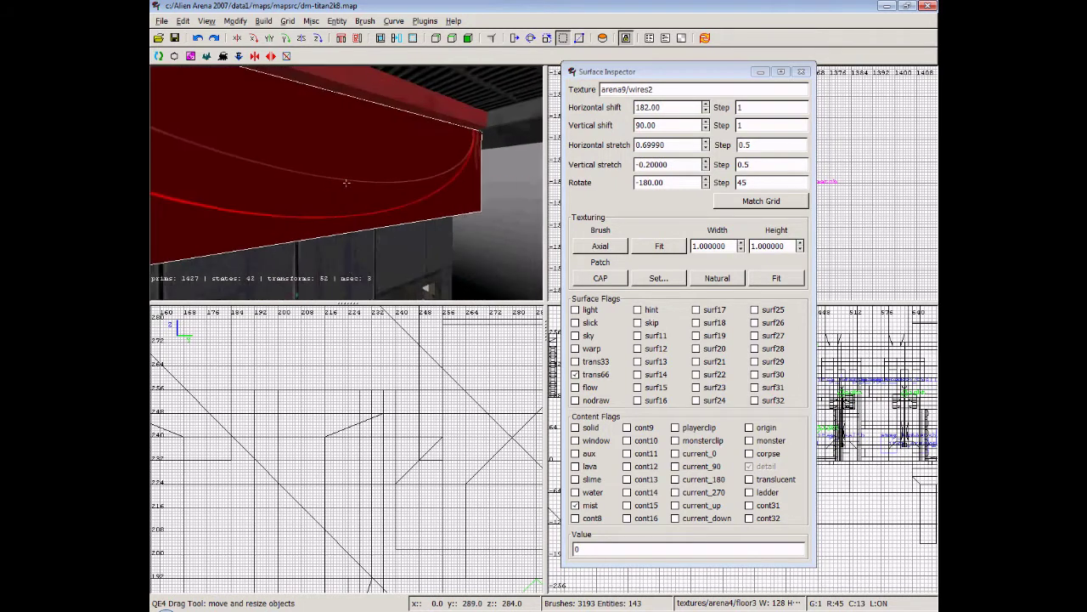
key(Up)
key(Down)
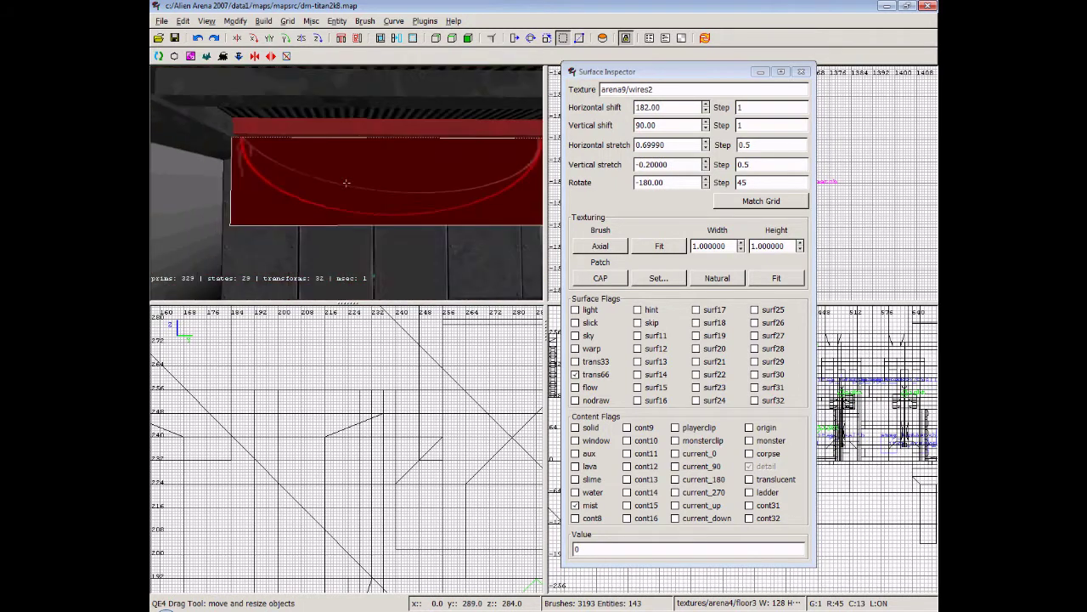
key(Up)
key(Down)
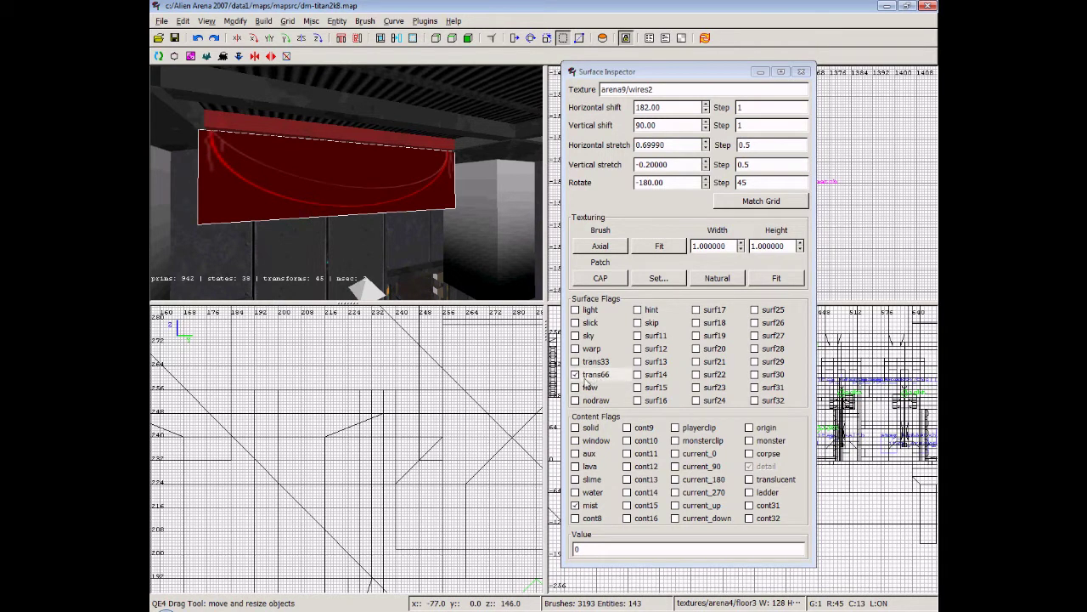
click(804, 74)
key(Escape)
Inspect the trans33 surface flag and aux content flag of the large black wires brush in the corridor, and deselect it
right_click(379, 236)
key(Up)
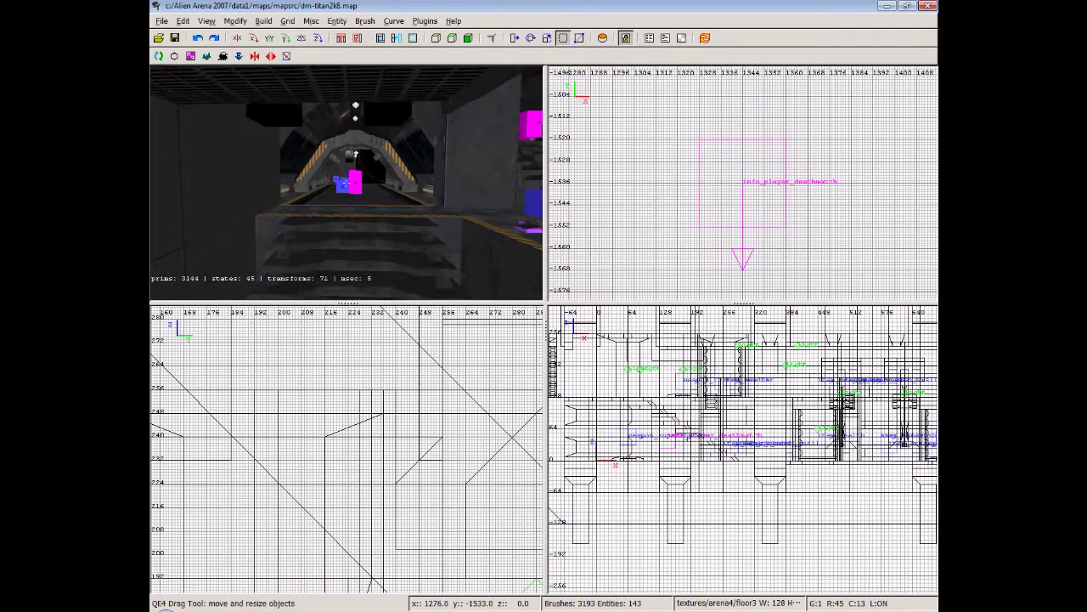
right_drag(346, 182, 346, 182)
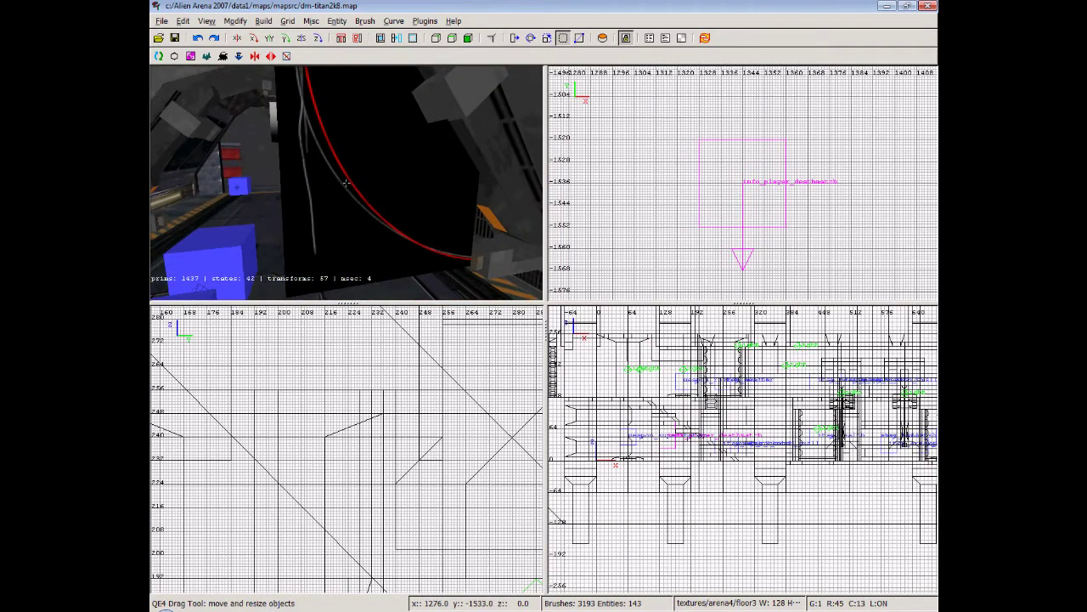
shift+click(361, 194)
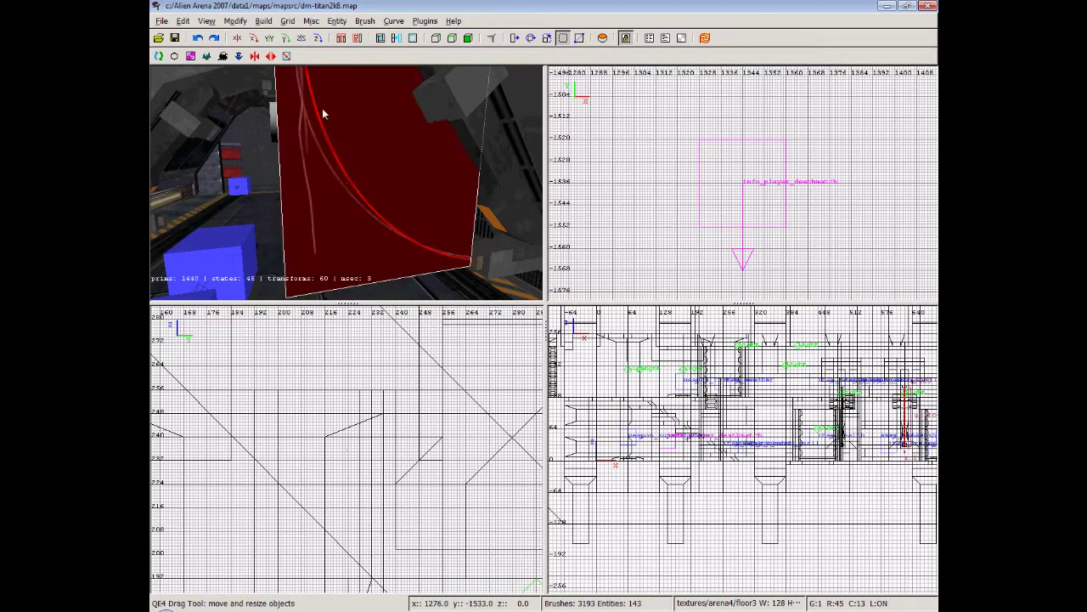
key(s)
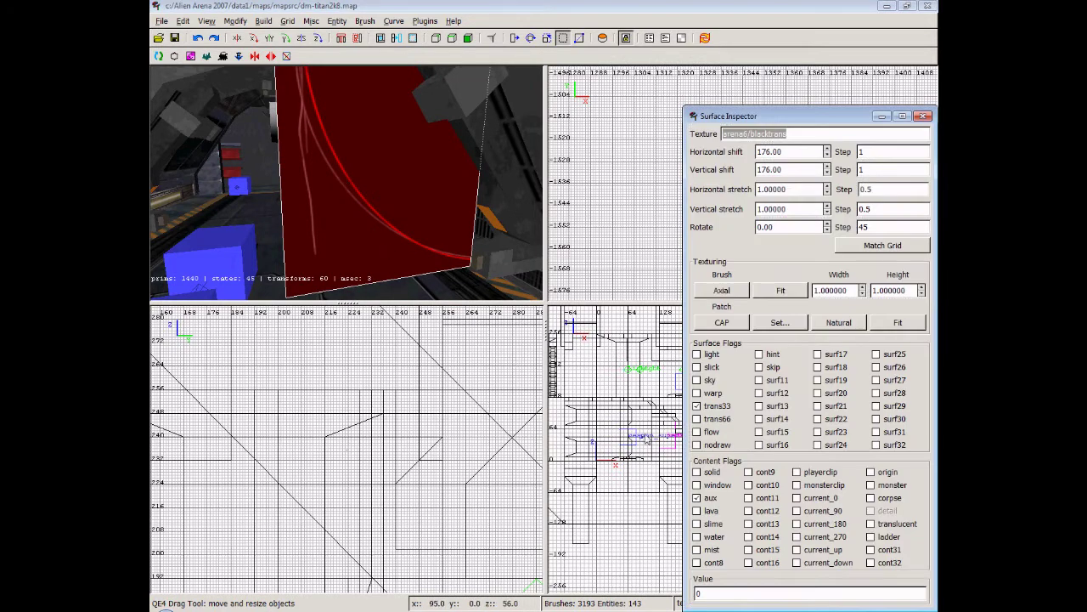
click(698, 406)
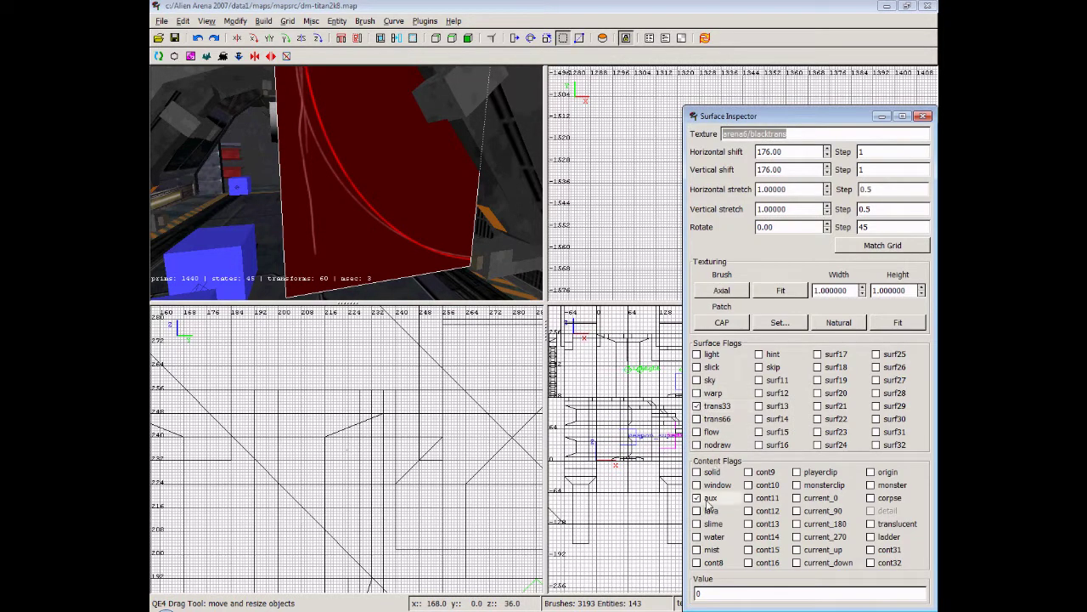
key(Escape)
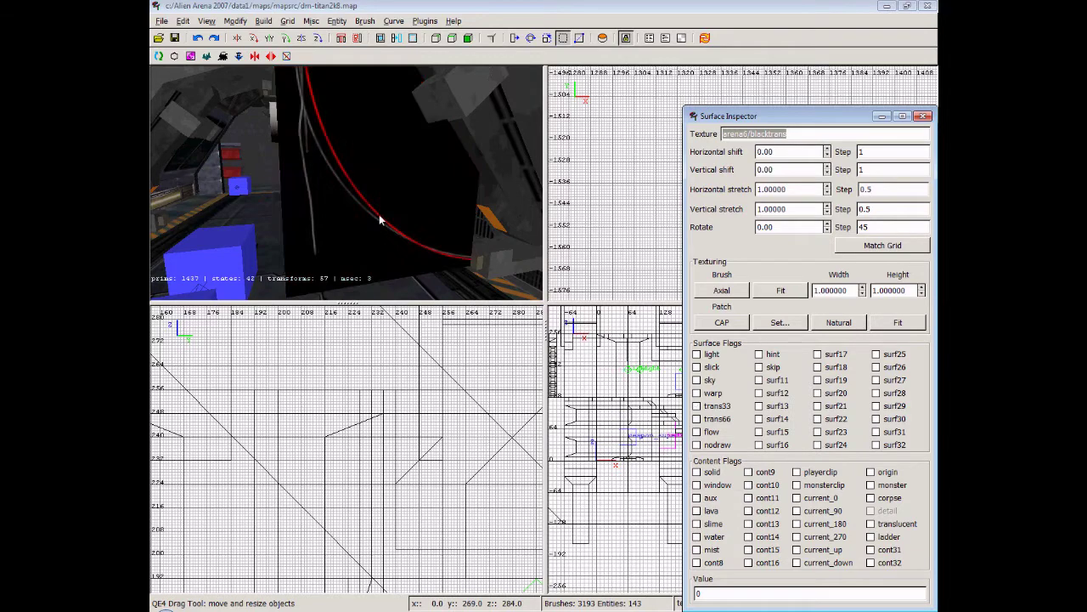
View the large wires brush from the side and check the flags of the neighbouring wires brush
shift+click(379, 216)
right_click(441, 225)
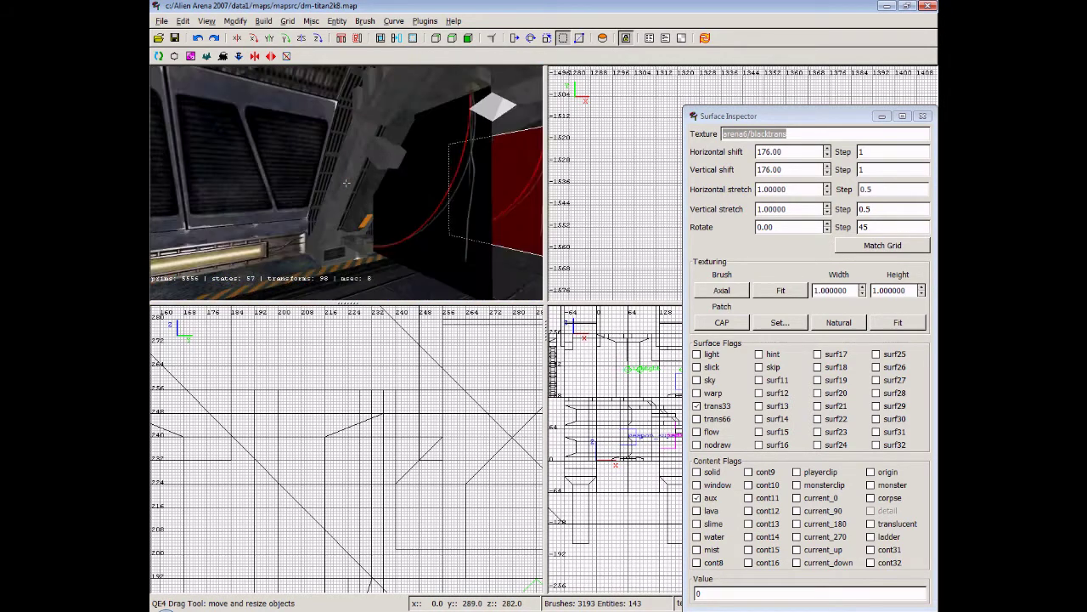
right_click(367, 225)
key(Escape)
shift+click(368, 225)
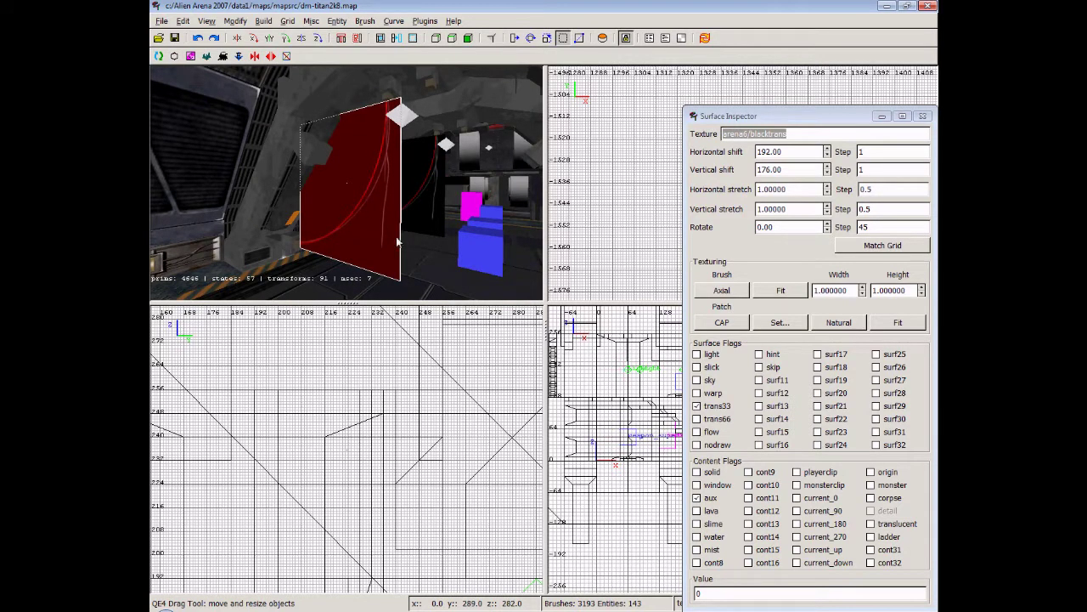
Compare the flags of the wires brush under the red ceiling beam, close the Surface Inspector and deselect the brush
right_click(458, 223)
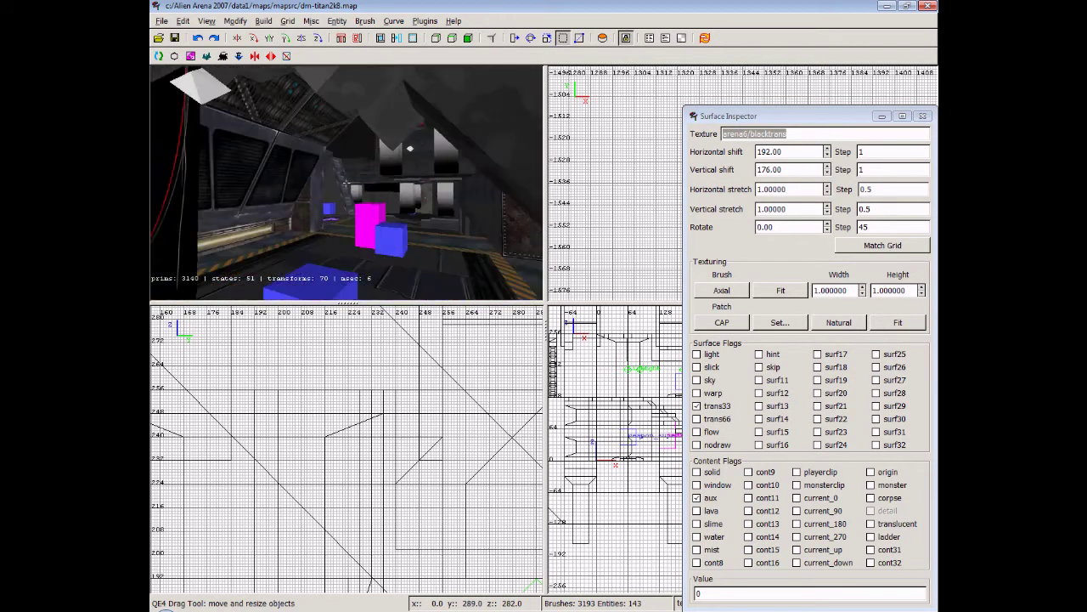
key(Up)
right_click(458, 222)
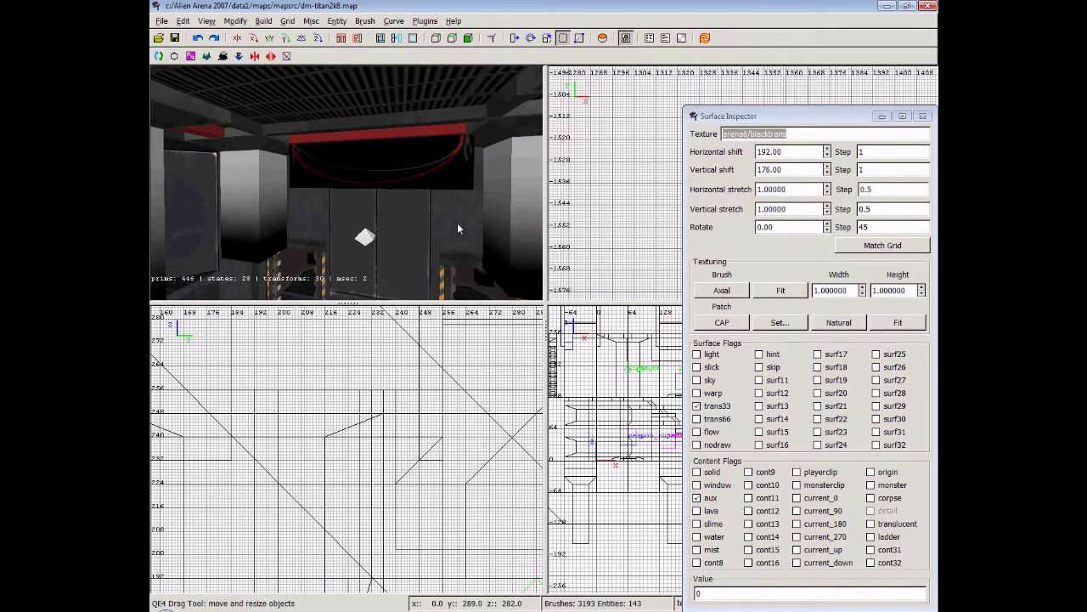
key(Escape)
shift+click(403, 167)
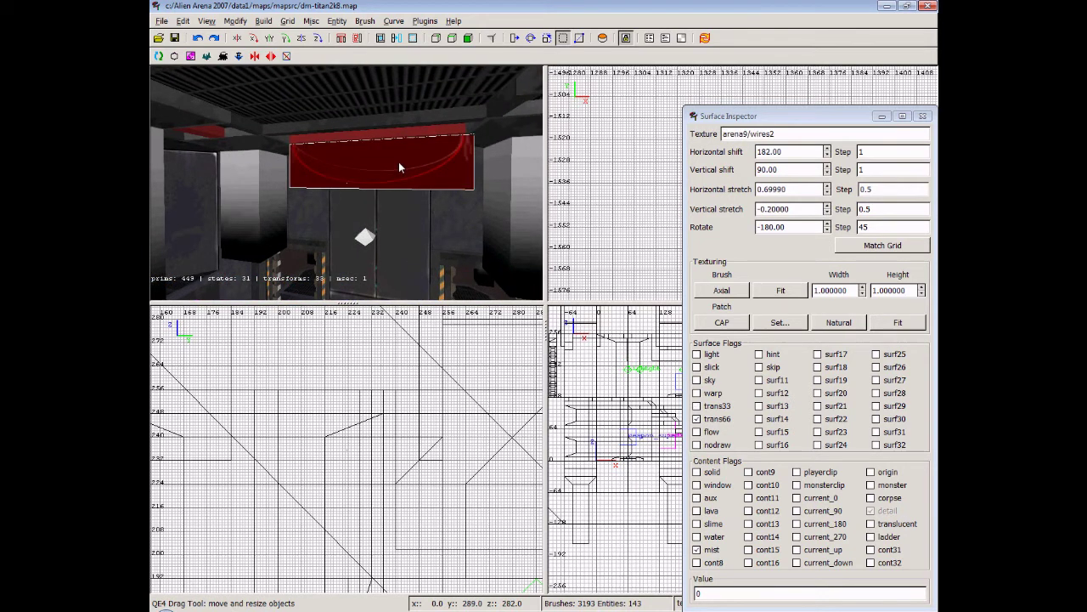
click(923, 115)
key(Escape)
Inspect the texture, surface flags and content flags of the light-beam brush hanging before the low doorway, and deselect it
right_click(377, 218)
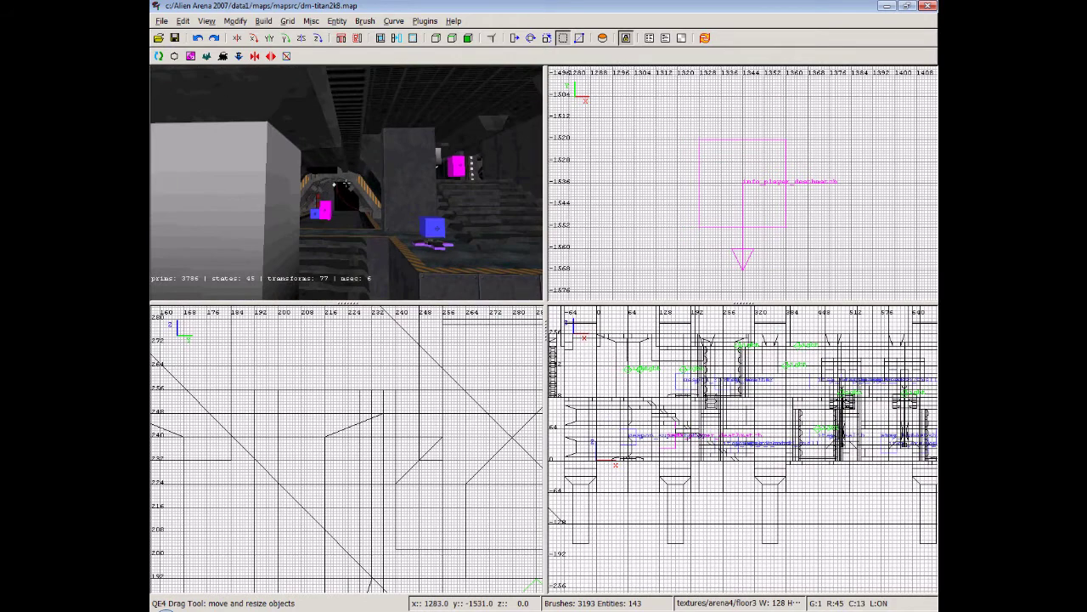
key(Up)
key(Up)
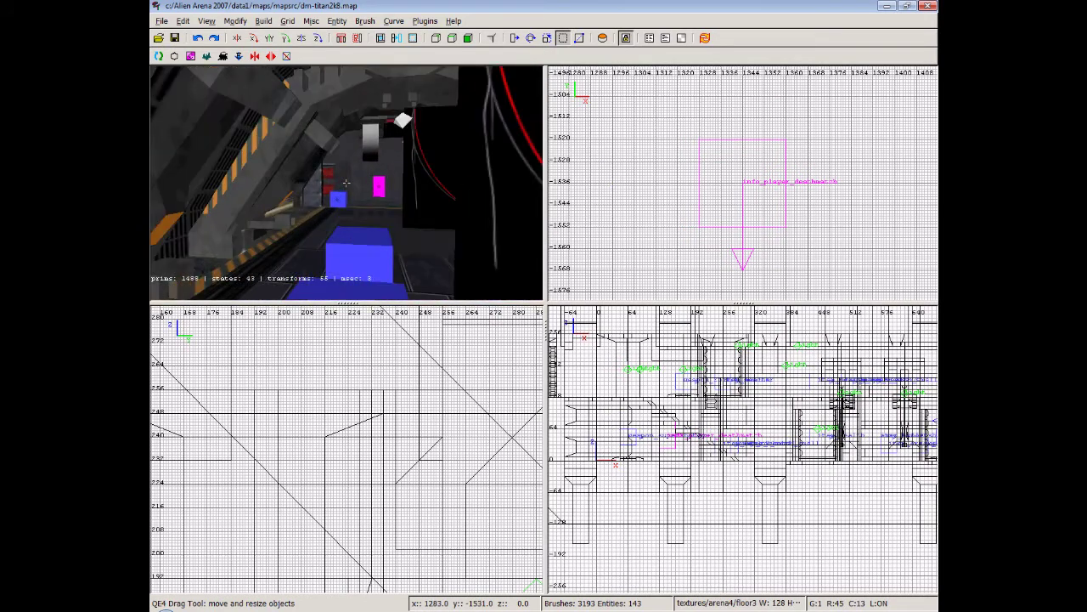
key(Up)
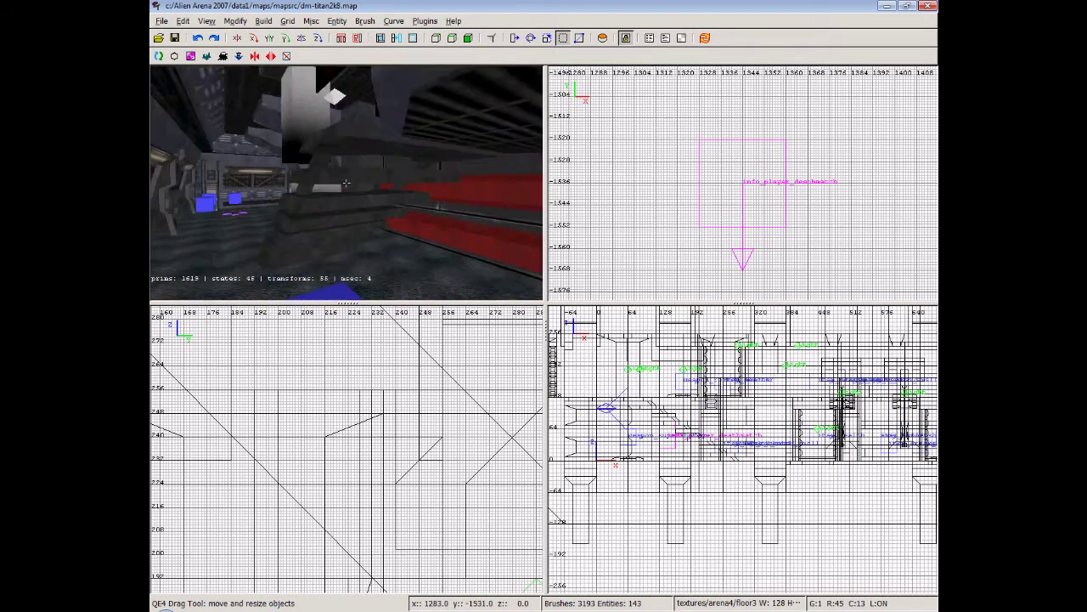
key(Up)
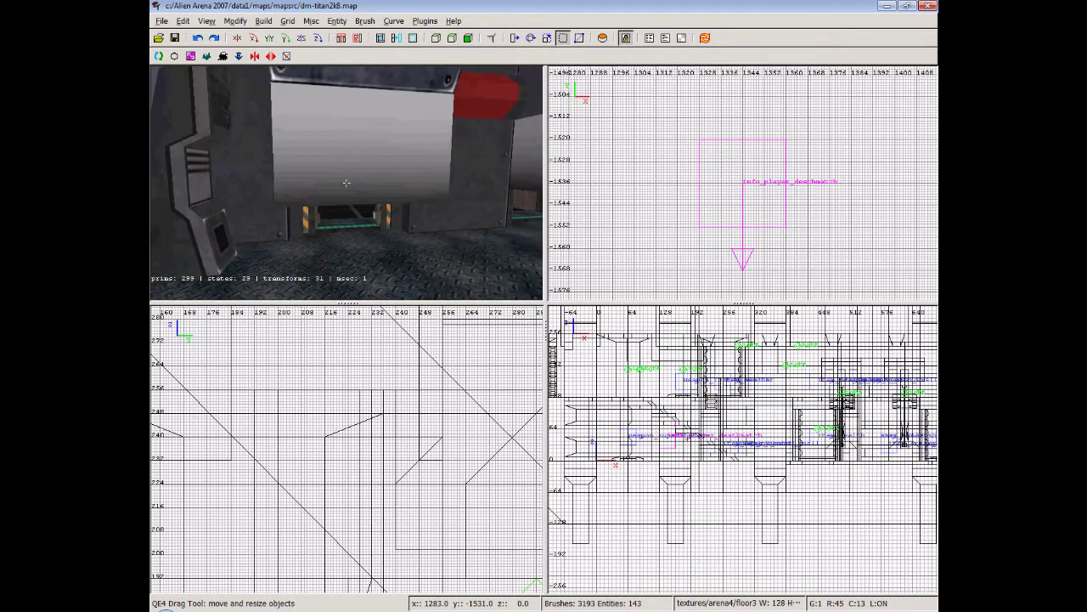
shift+click(246, 202)
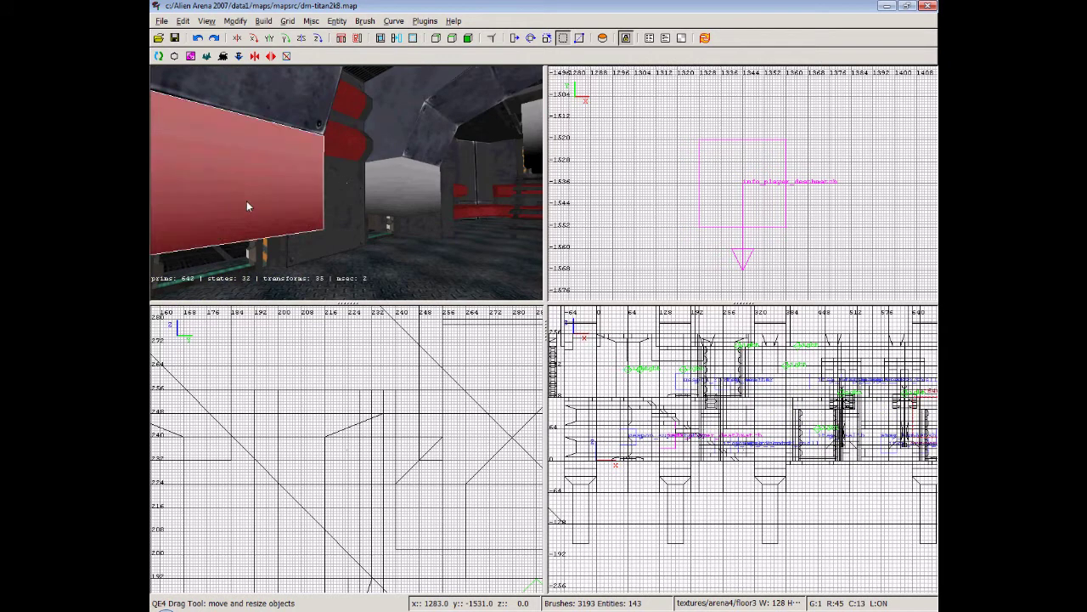
key(s)
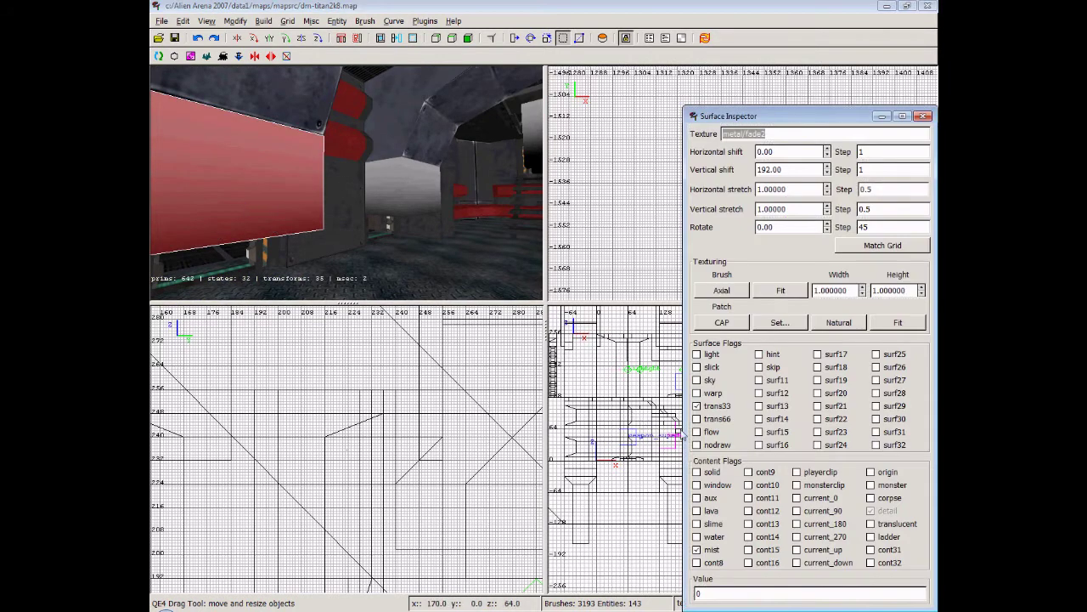
right_click(240, 232)
key(Escape)
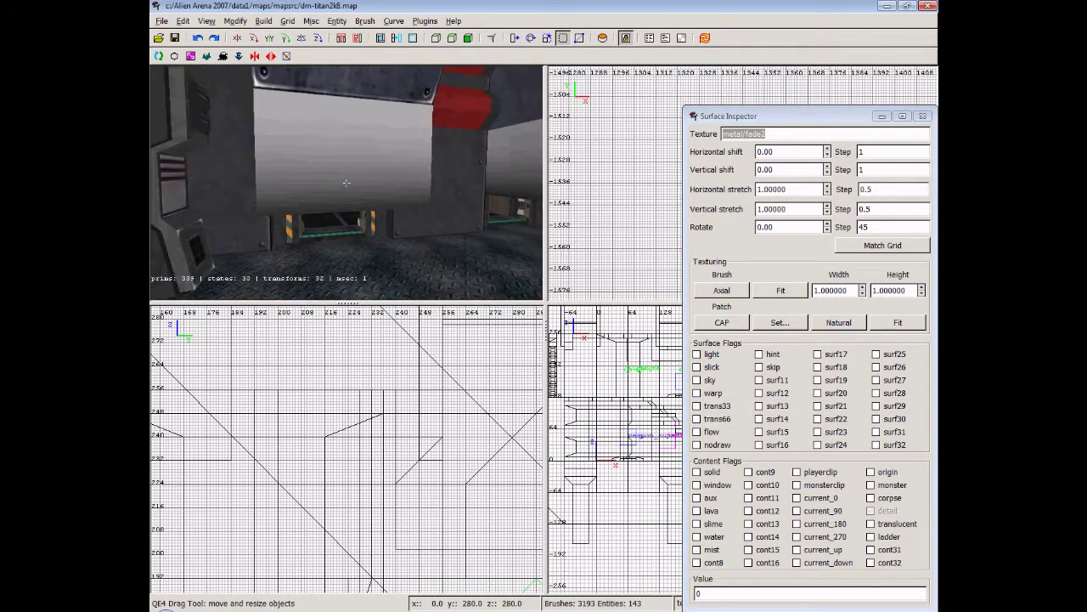
Delete the light-beam brush to view the doorway behind it, and undo the deletion
right_click(239, 231)
shift+click(296, 177)
key(BackSpace)
key(Up)
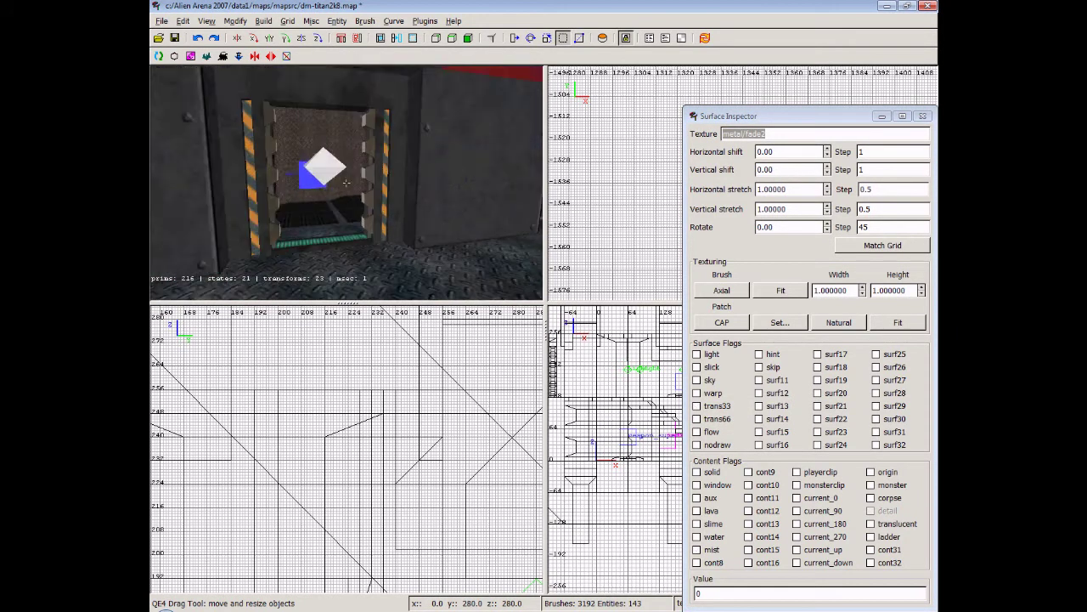
click(198, 38)
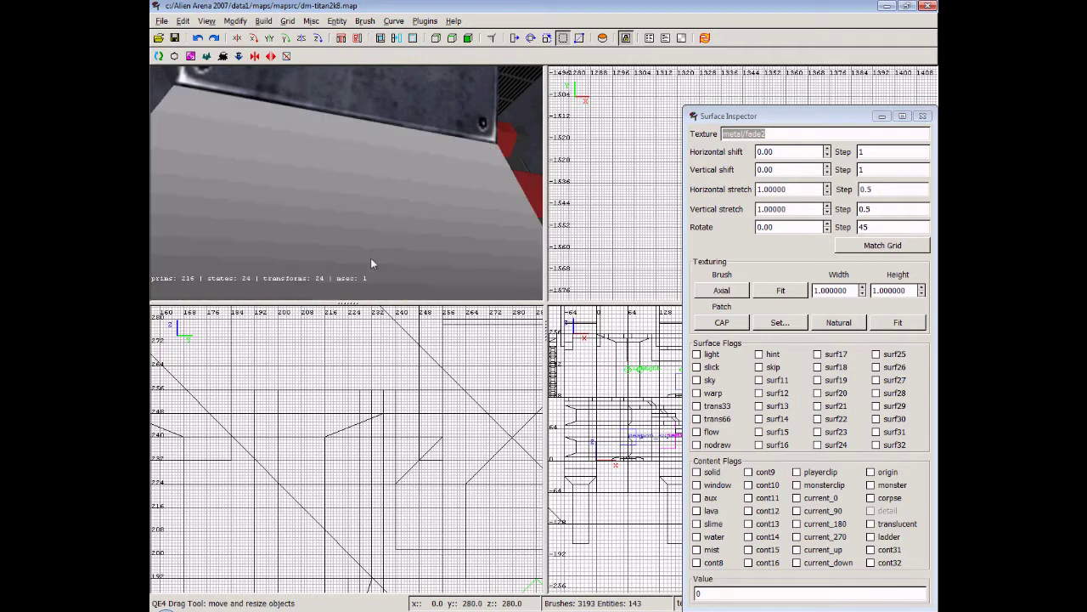
Review the texture and flags on the front face of the restored light-beam brush, and close the Surface Inspector
right_click(371, 258)
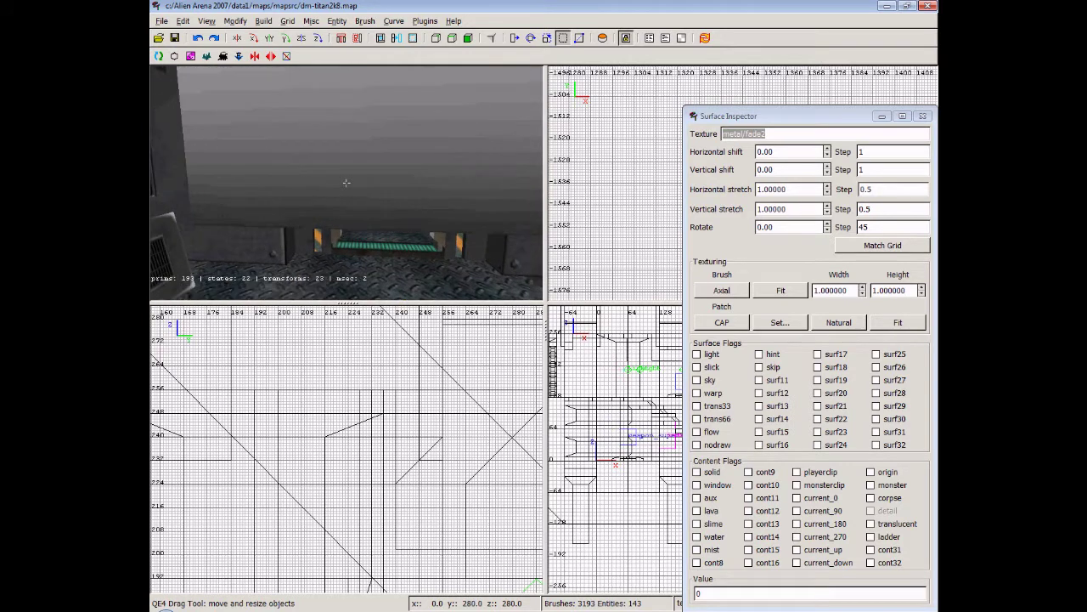
key(Down)
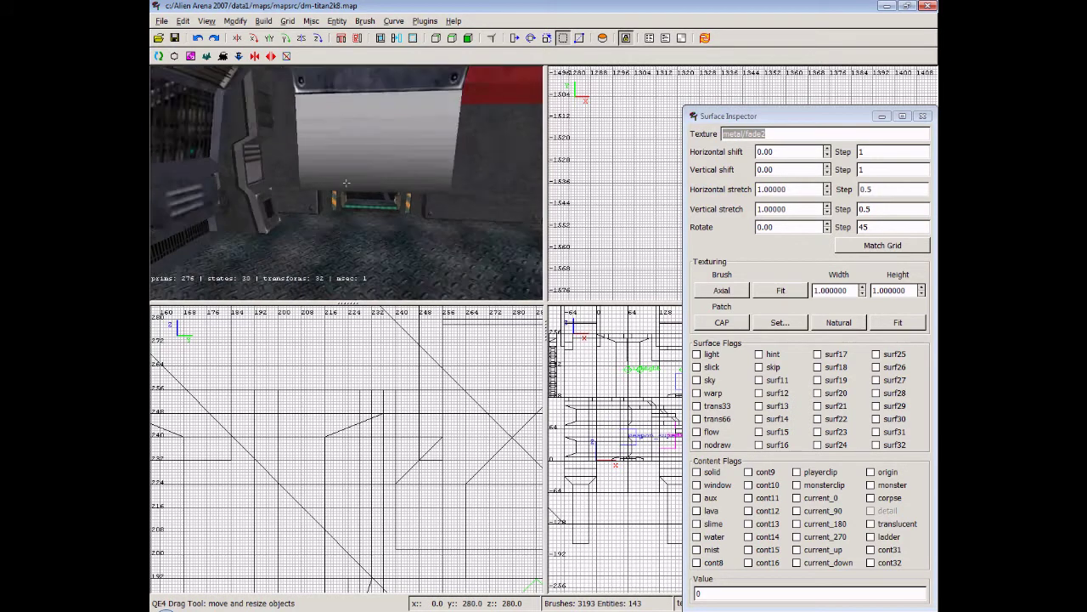
ctrl+shift+click(356, 201)
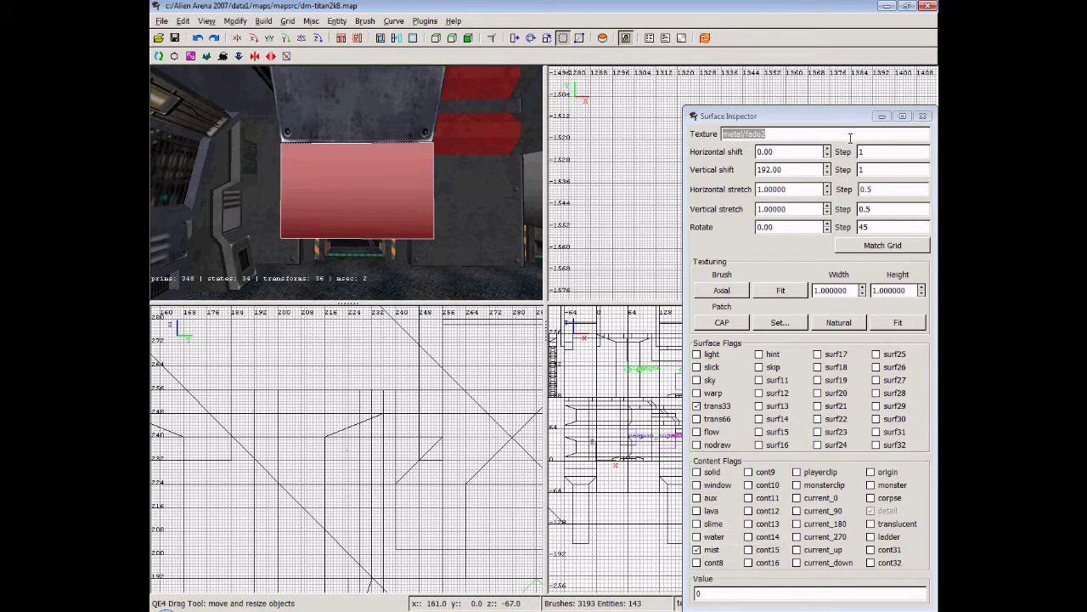
click(923, 116)
Examine the blue glowing panels between the wall pillars in the 3D view
right_click(463, 204)
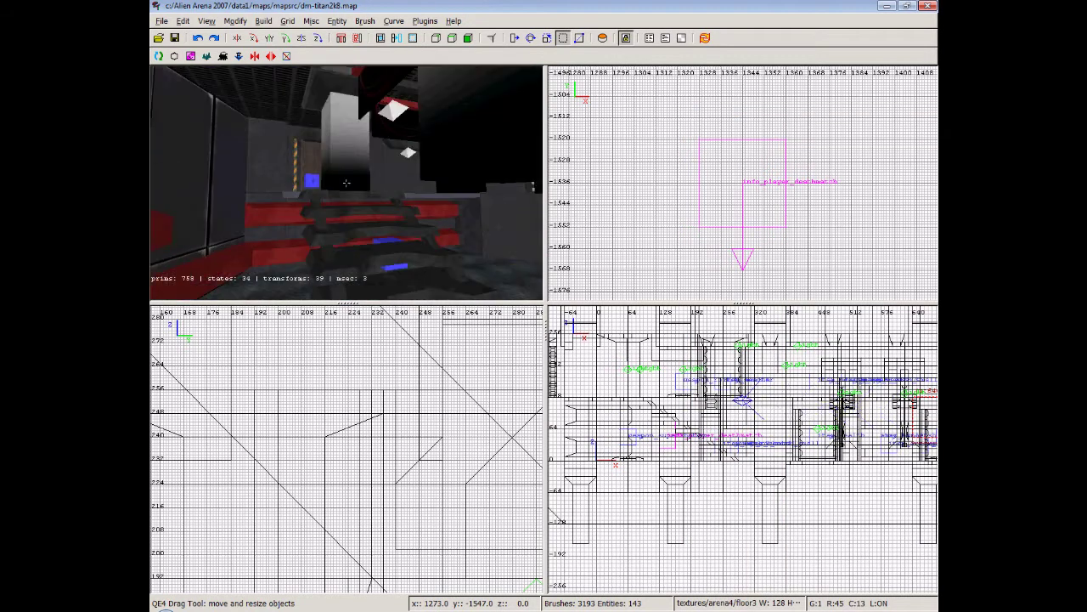
key(Up)
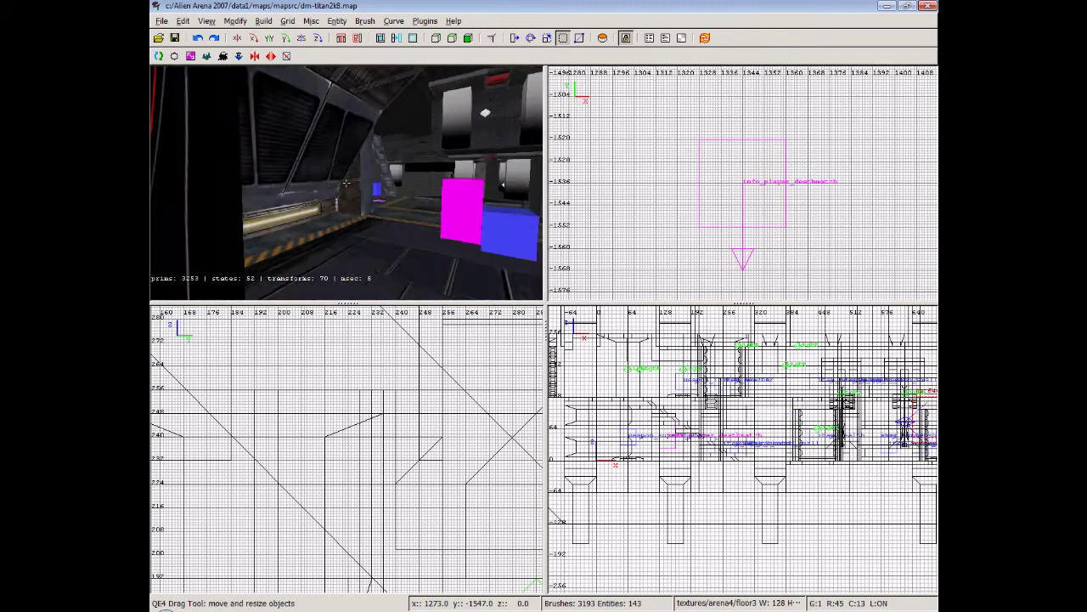
key(Up)
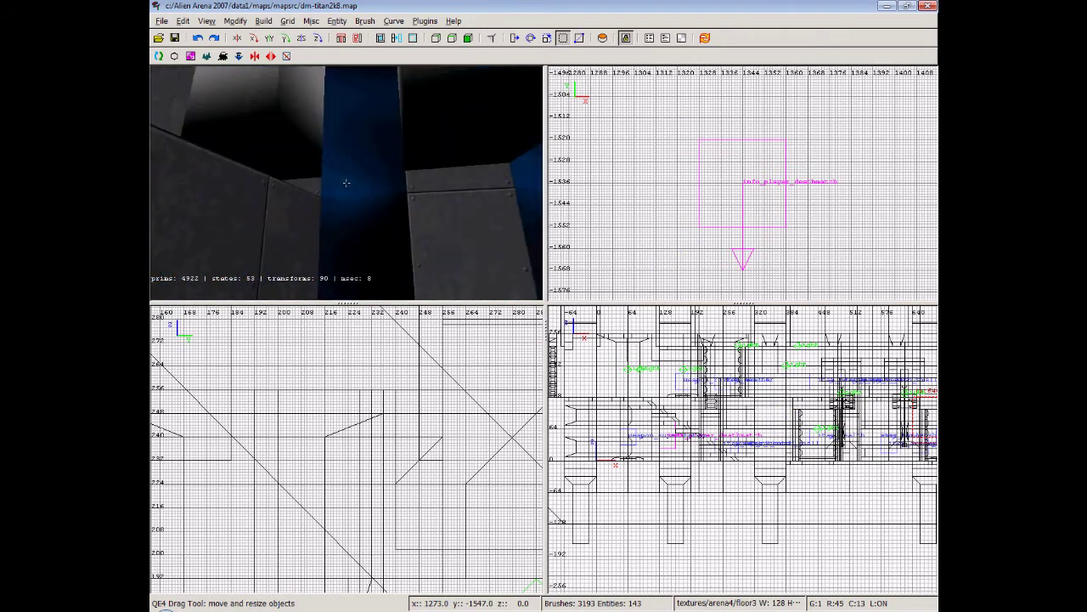
key(Up)
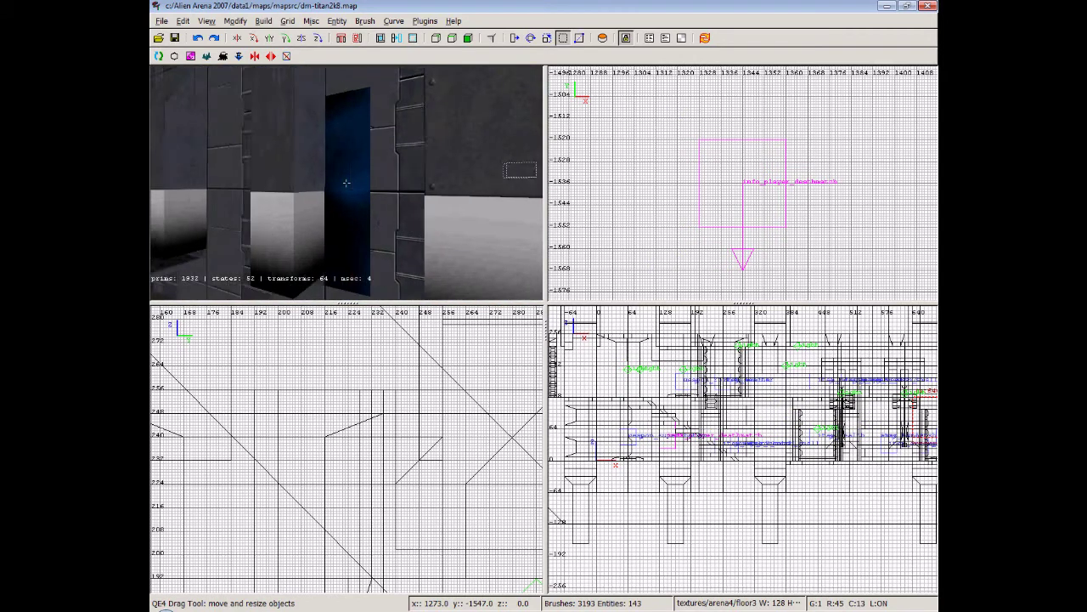
key(Up)
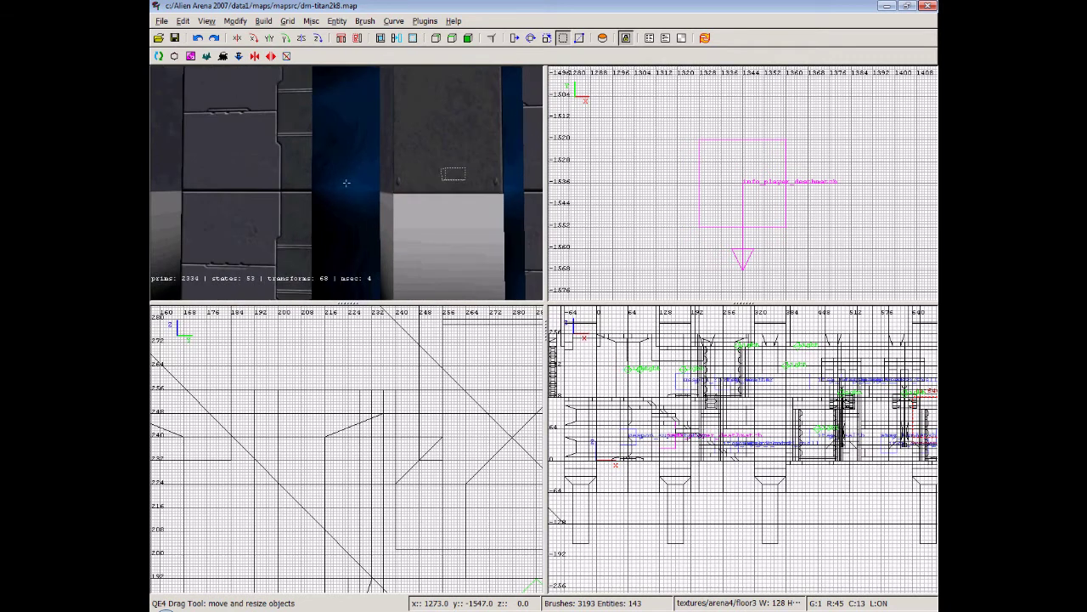
key(Up)
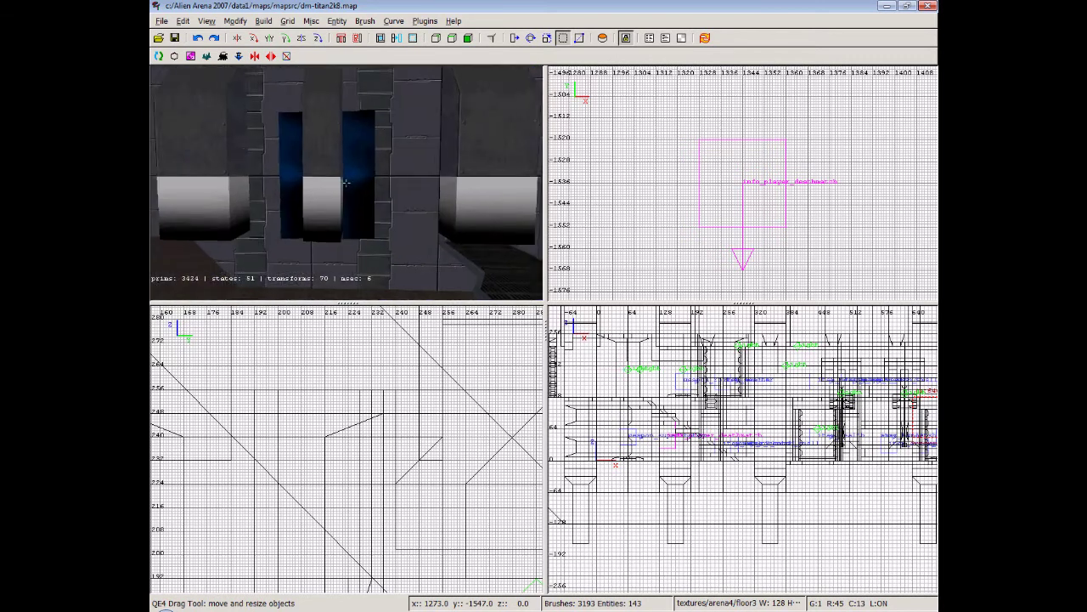
right_click(399, 240)
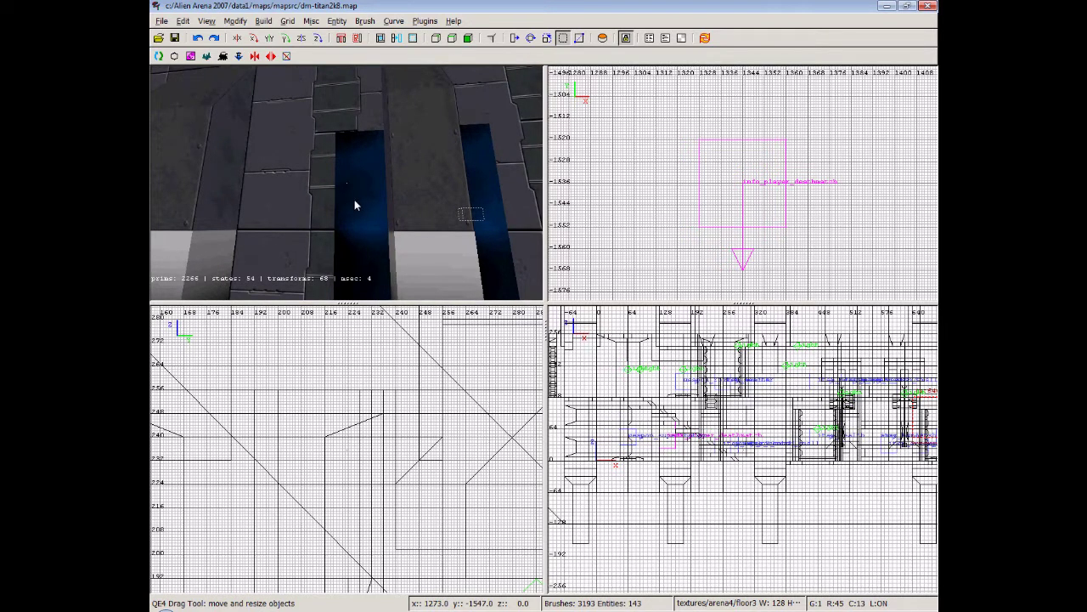
Inspect the texture and trans66 surface flag of the blue panel brush beside the pillar, and view it from the side
shift+click(354, 201)
shift+click(355, 202)
shift+click(358, 208)
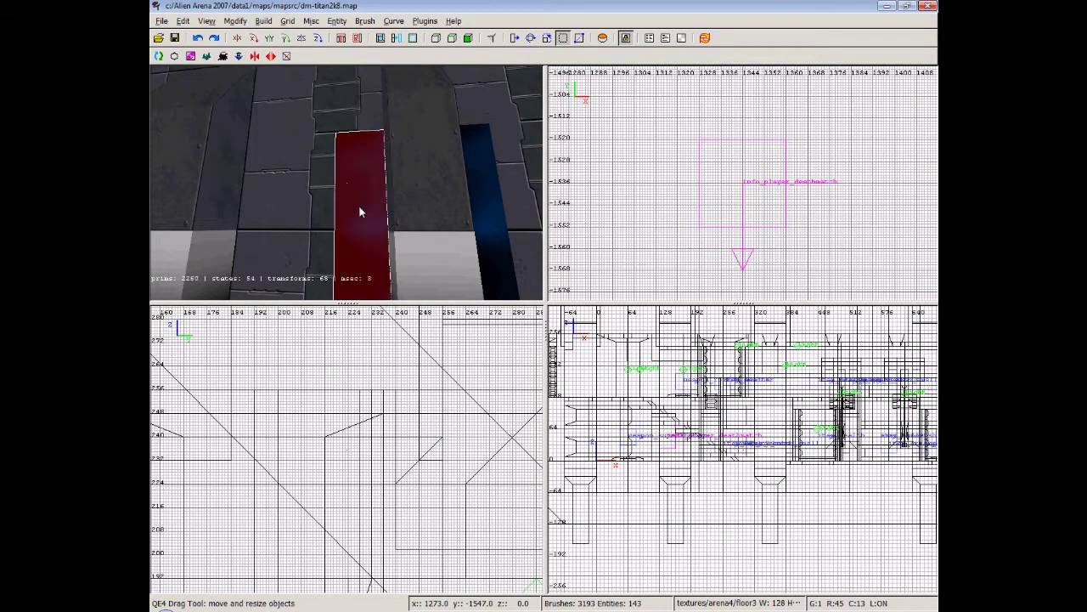
key(s)
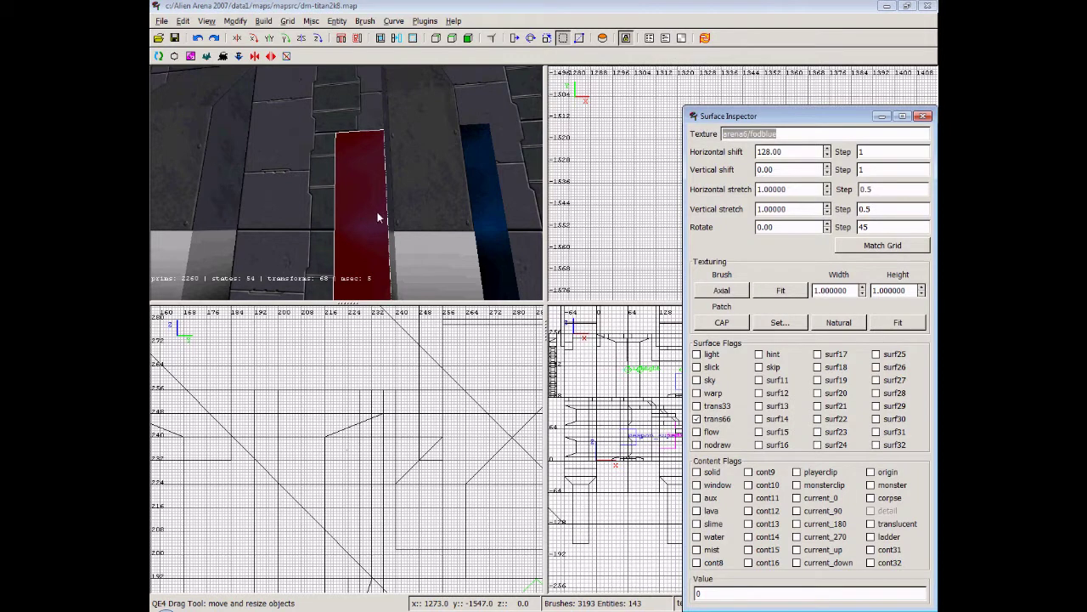
click(698, 420)
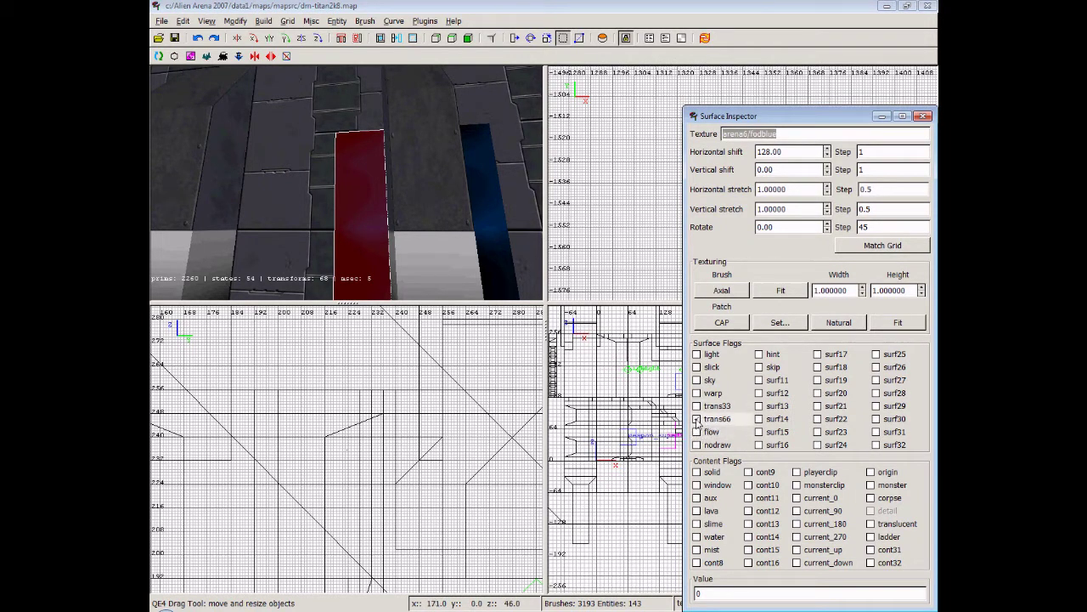
click(697, 419)
right_click(449, 250)
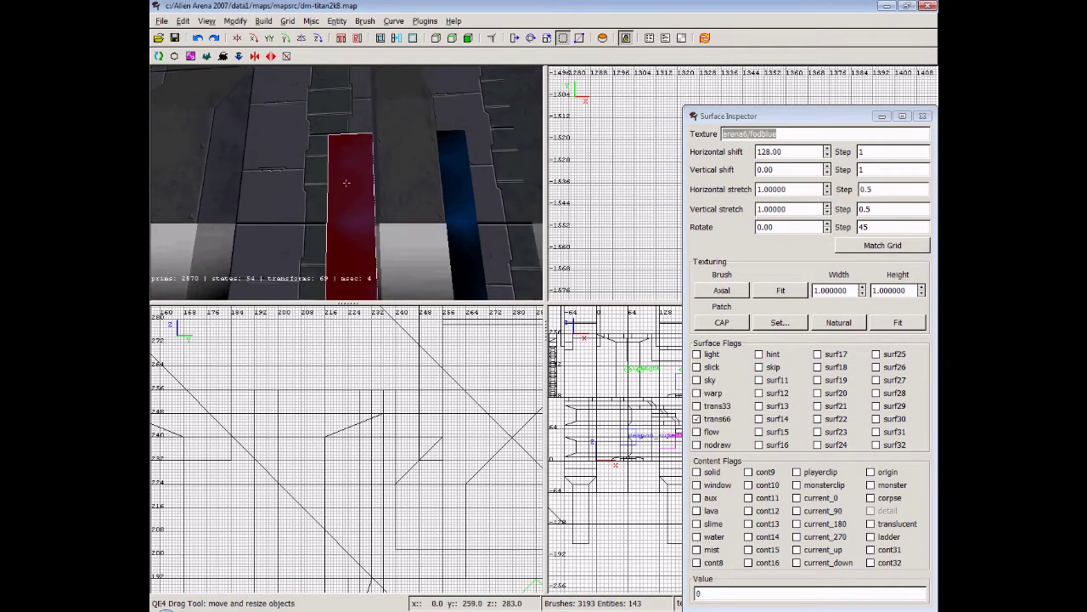
key(Down)
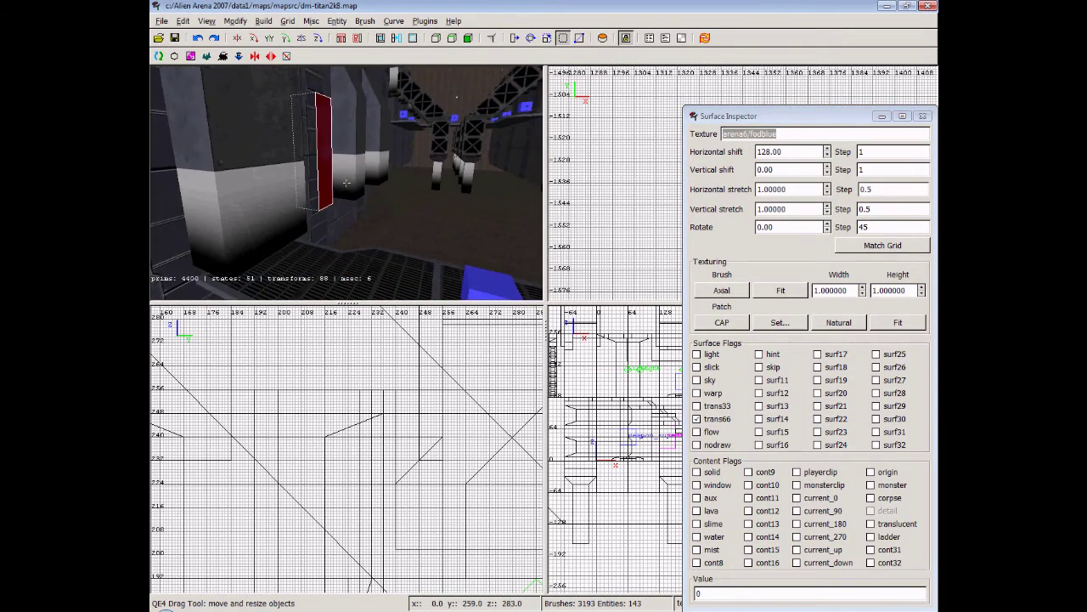
Examine the selected blue panel brush beside the wall pillar from several angles, both close up and from across the arena
key(Up)
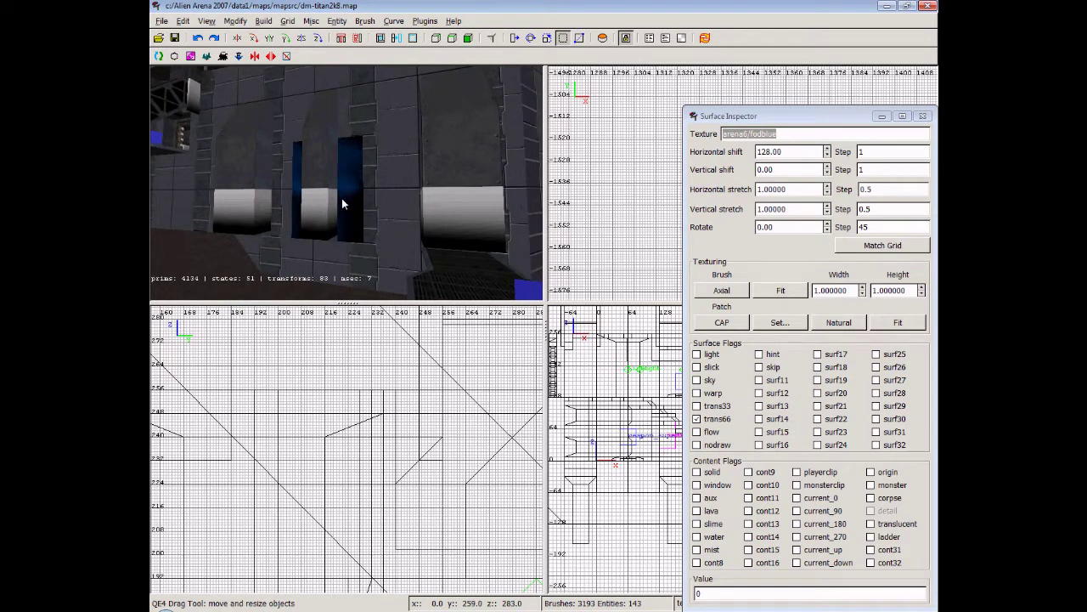
right_click(345, 207)
right_click(346, 211)
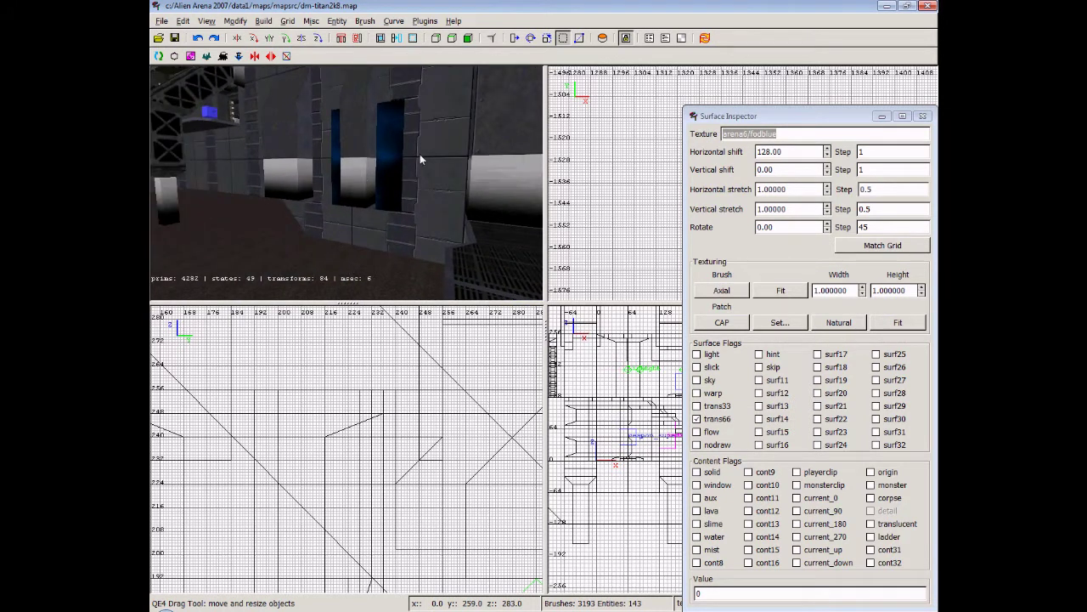
right_click(355, 197)
key(Up)
right_click(358, 216)
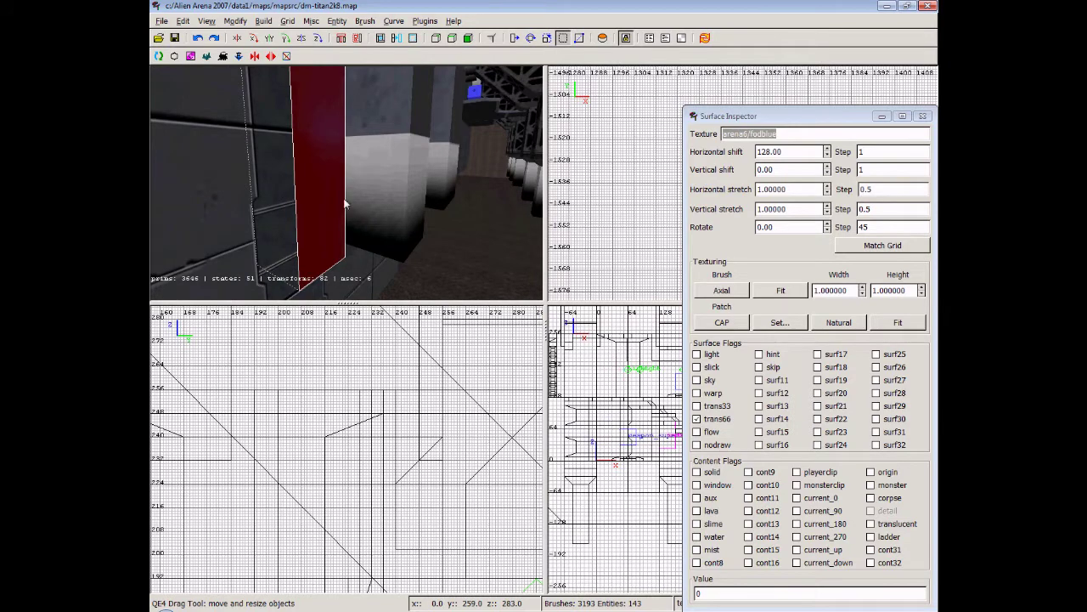
right_click(345, 204)
key(Down)
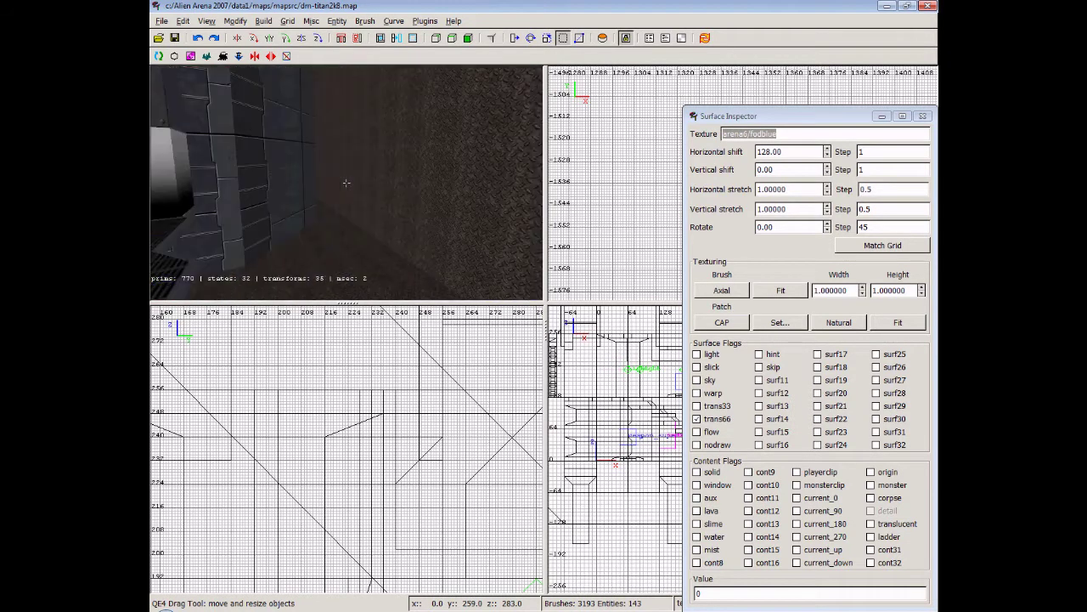
mouse_move(346, 182)
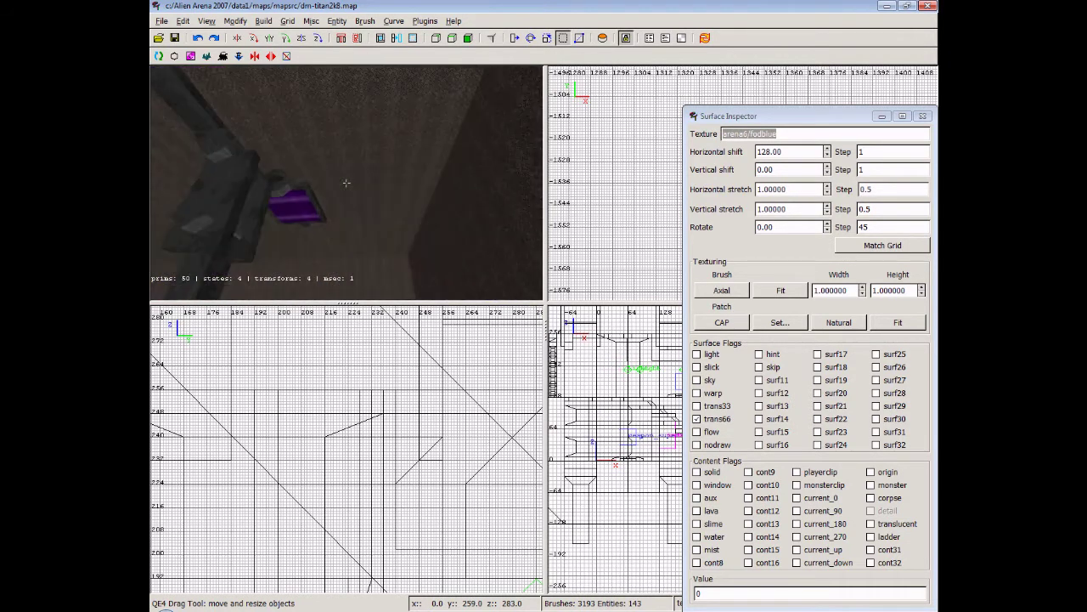
key(Down)
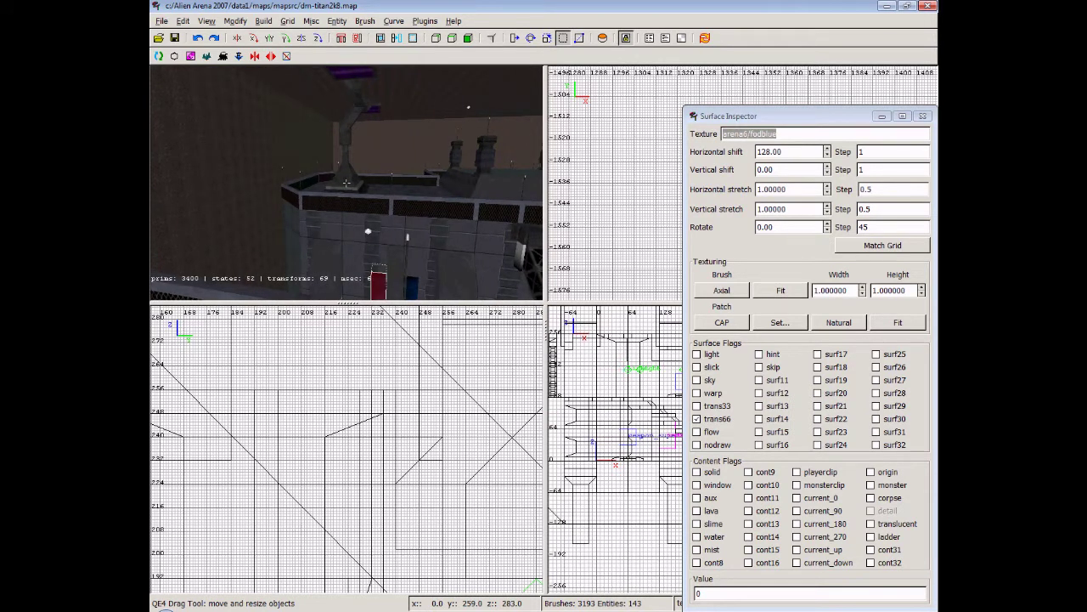
key(Up)
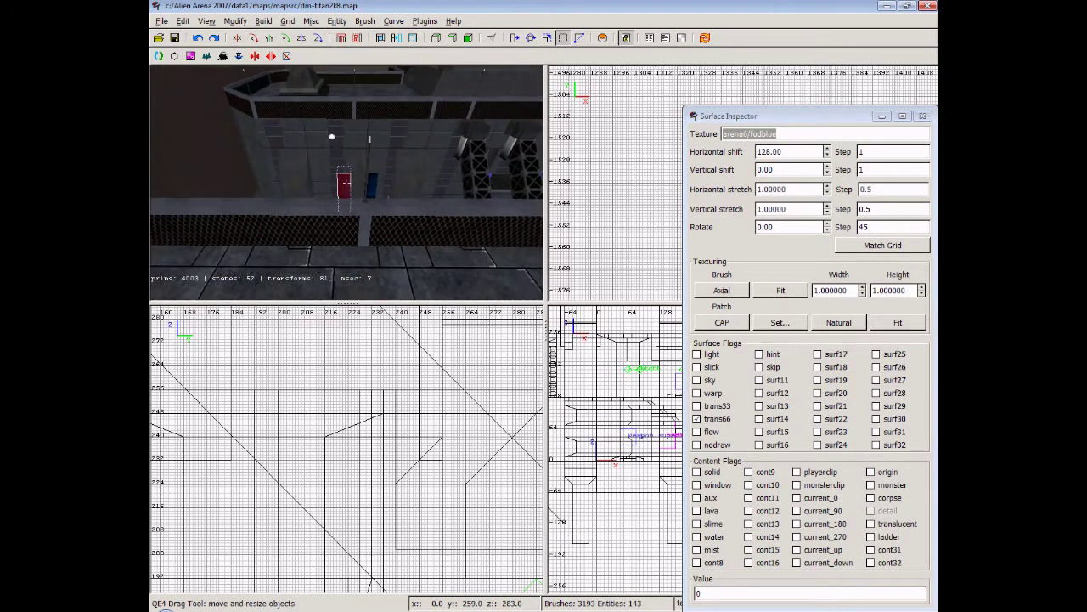
key(Up)
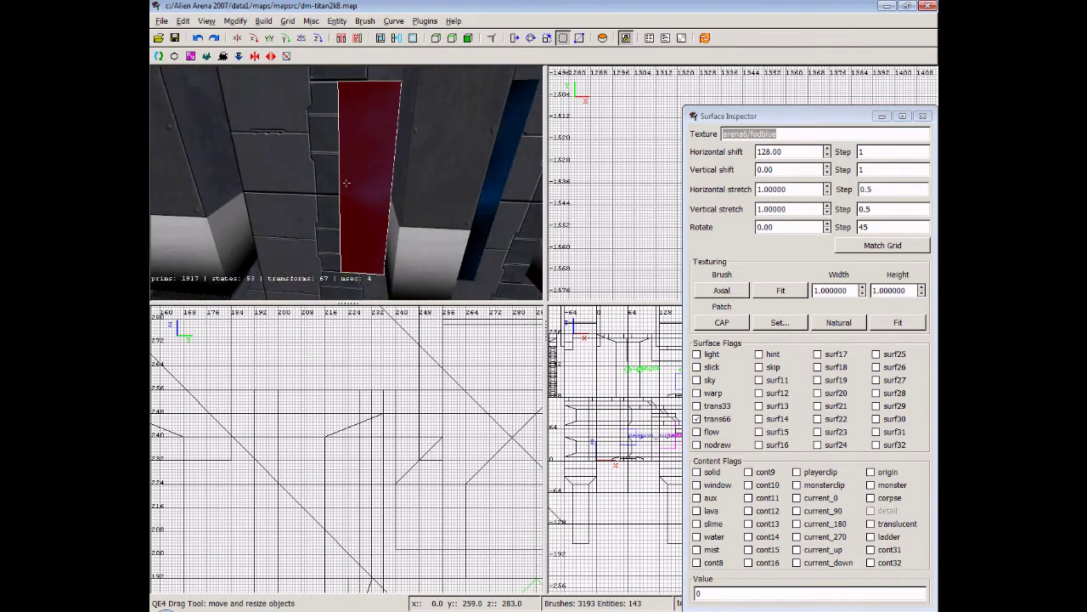
Deselect the blue panel brush and close the Surface Inspector
right_click(345, 182)
key(Escape)
click(923, 116)
Open the texture browser and look through the arena5 texture set, including its lightning textures
key(t)
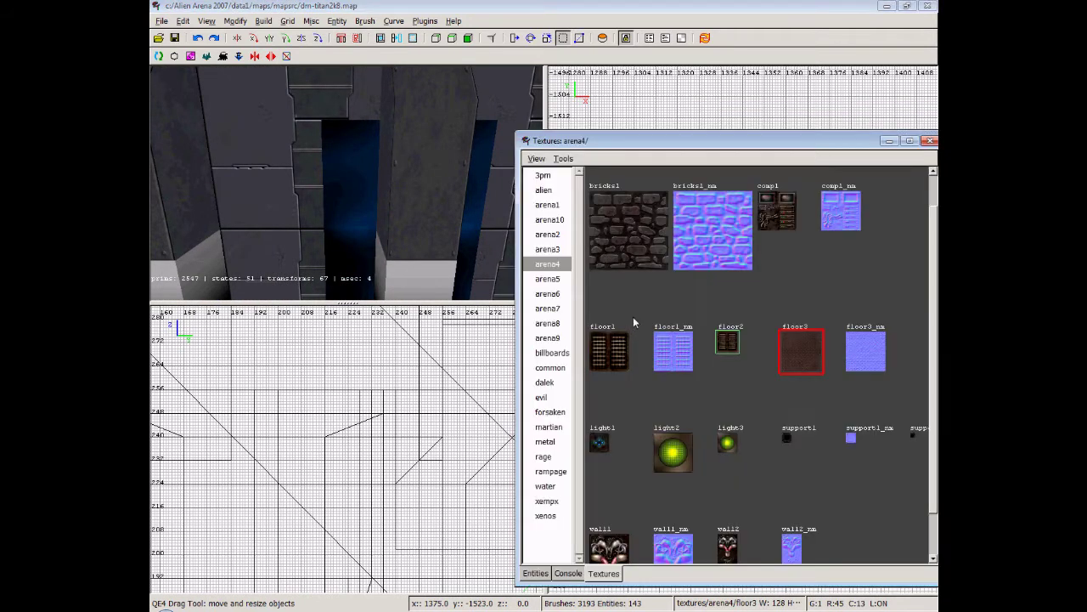
scroll(663, 331, up, 2)
click(547, 278)
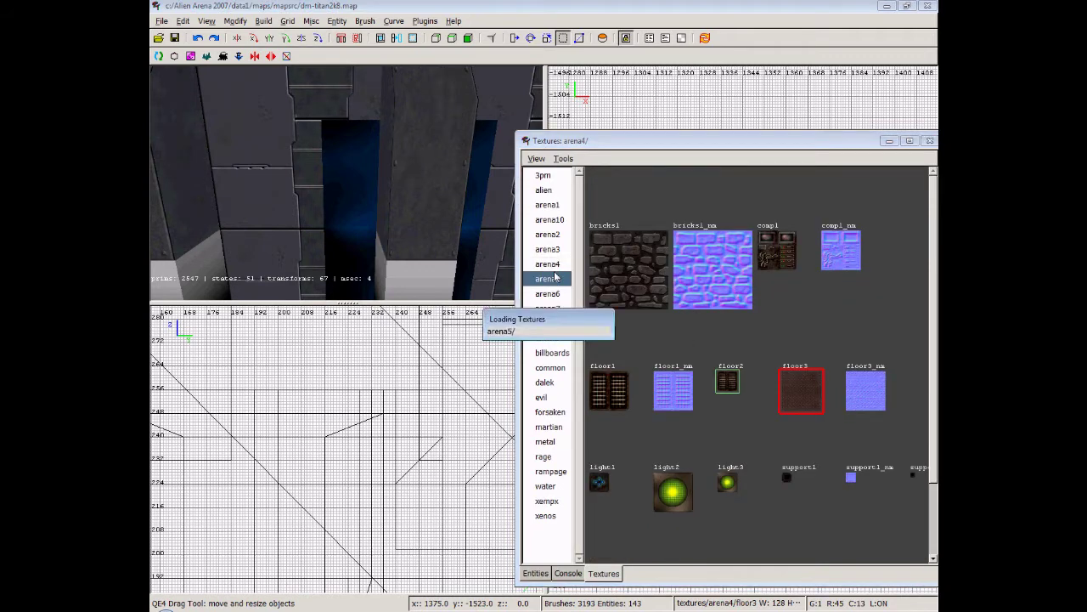
scroll(653, 305, down, 3)
scroll(652, 307, down, 5)
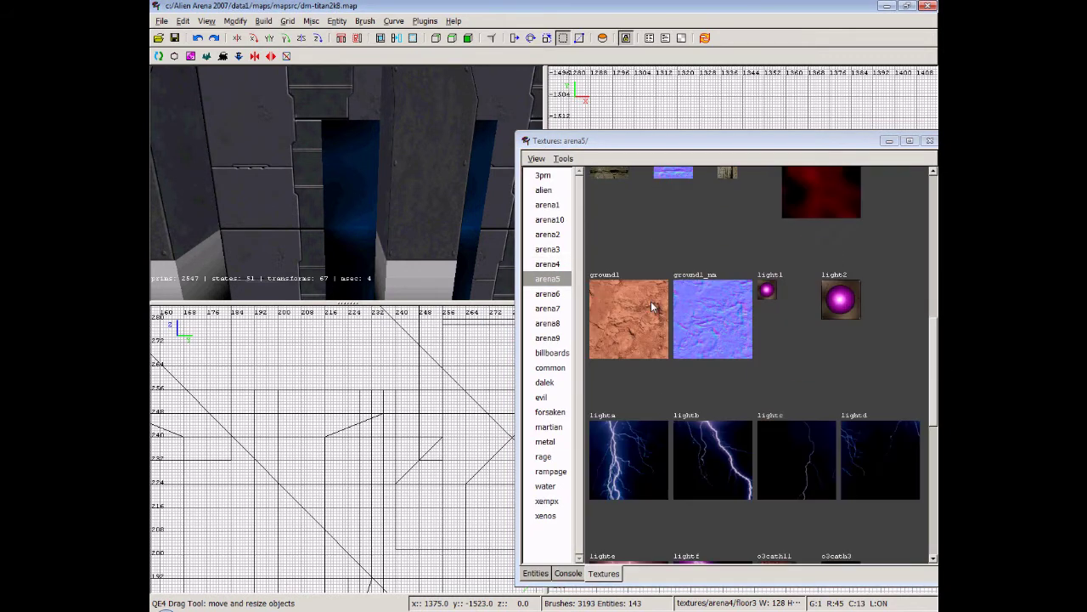
scroll(651, 306, up, 5)
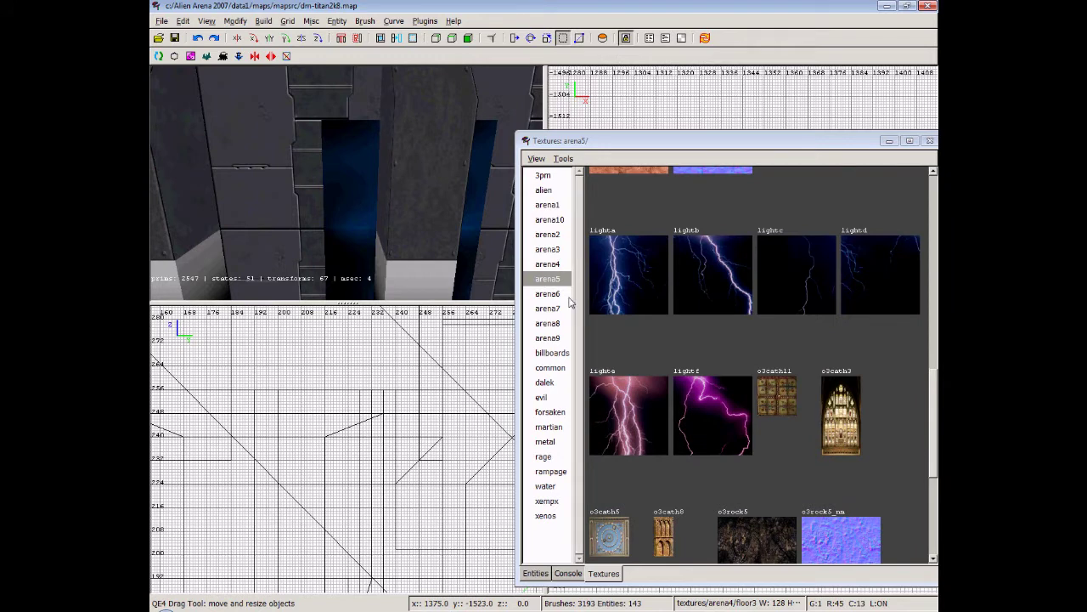
Check the blacktrans texture in the arena6 set and the fod texture in the arena5 set
click(566, 295)
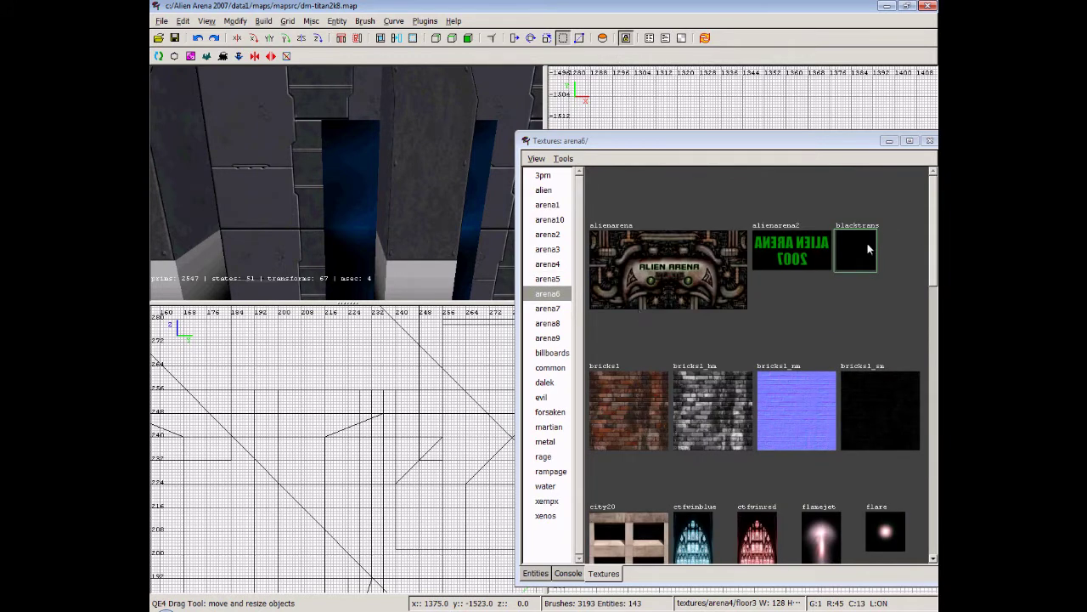
click(548, 280)
scroll(606, 306, down, 5)
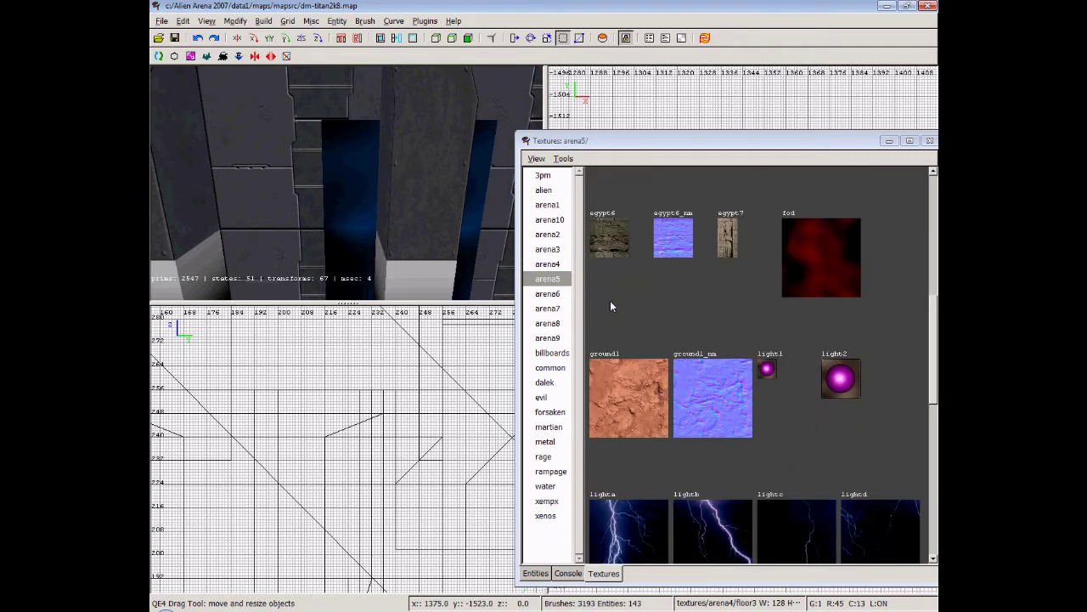
View the arena3 textures and the glass texture in the forsaken set, and close the texture browser
click(557, 251)
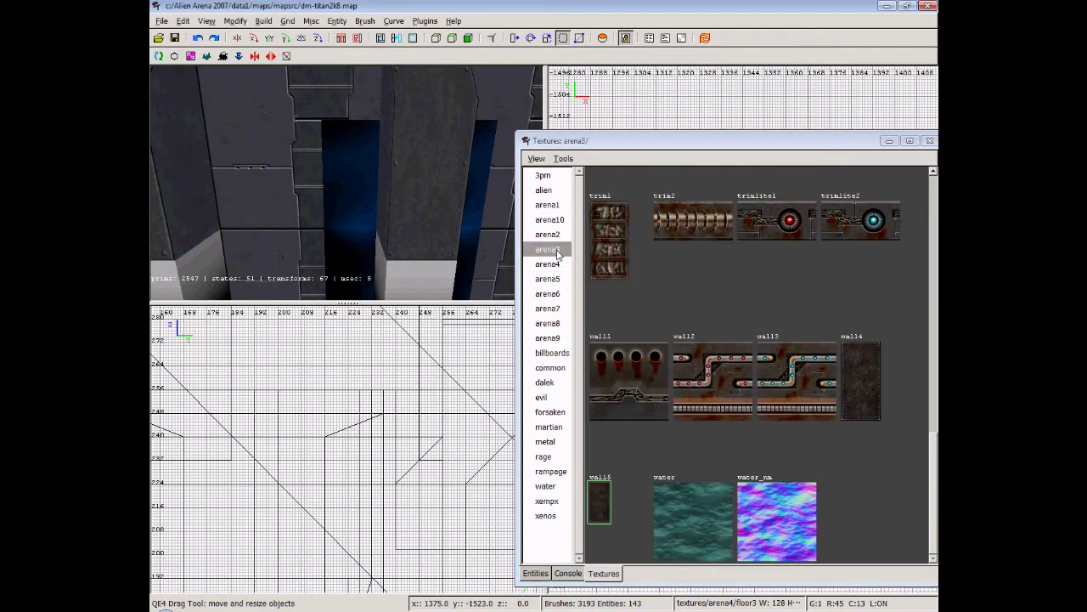
click(557, 414)
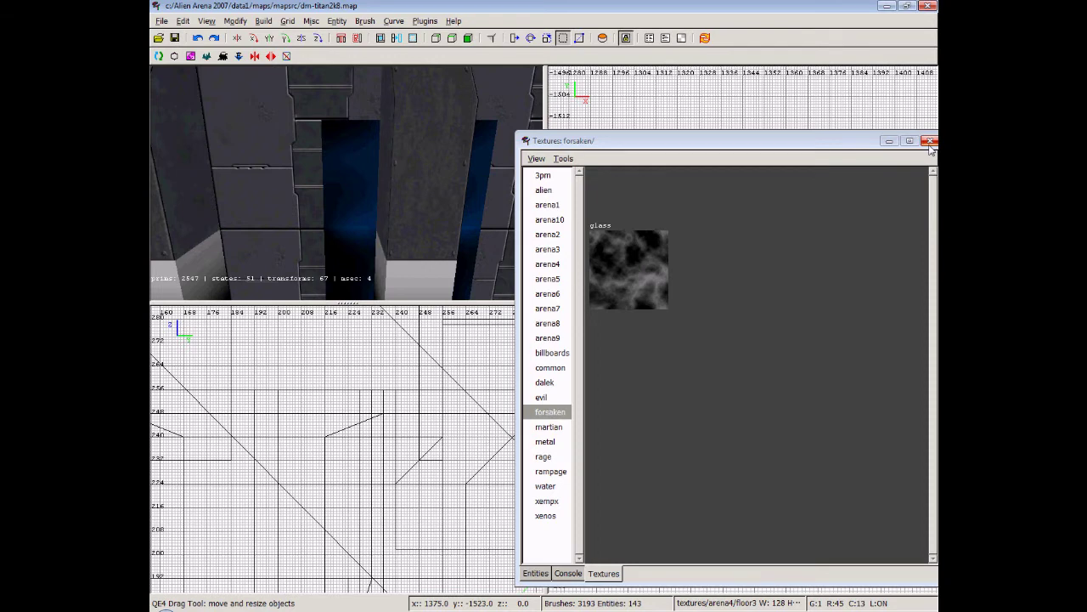
click(930, 146)
right_click(351, 164)
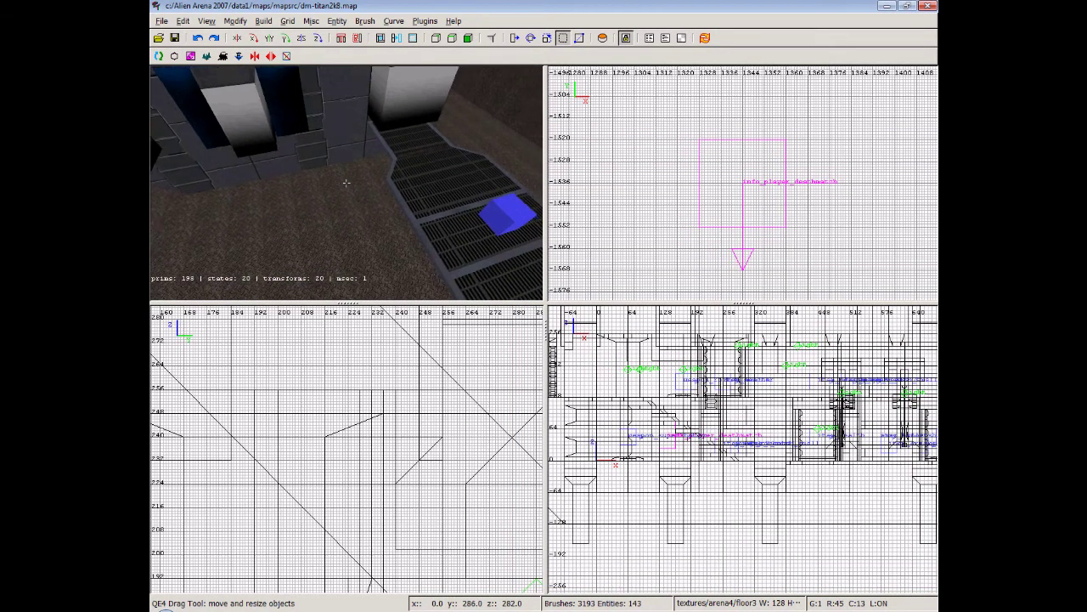
right_drag(345, 182, 346, 182)
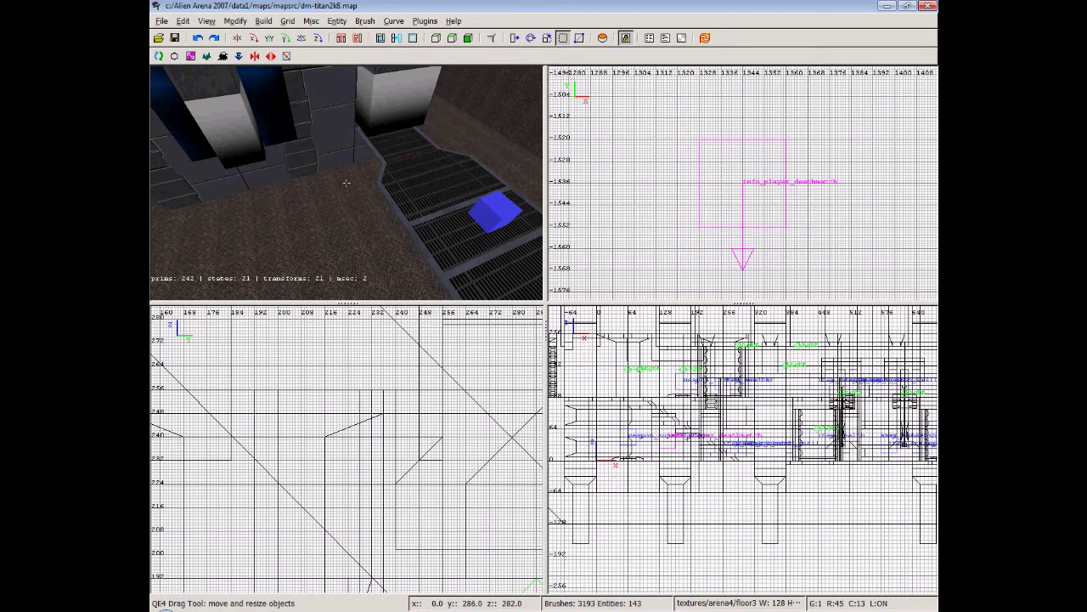
right_drag(346, 182, 346, 182)
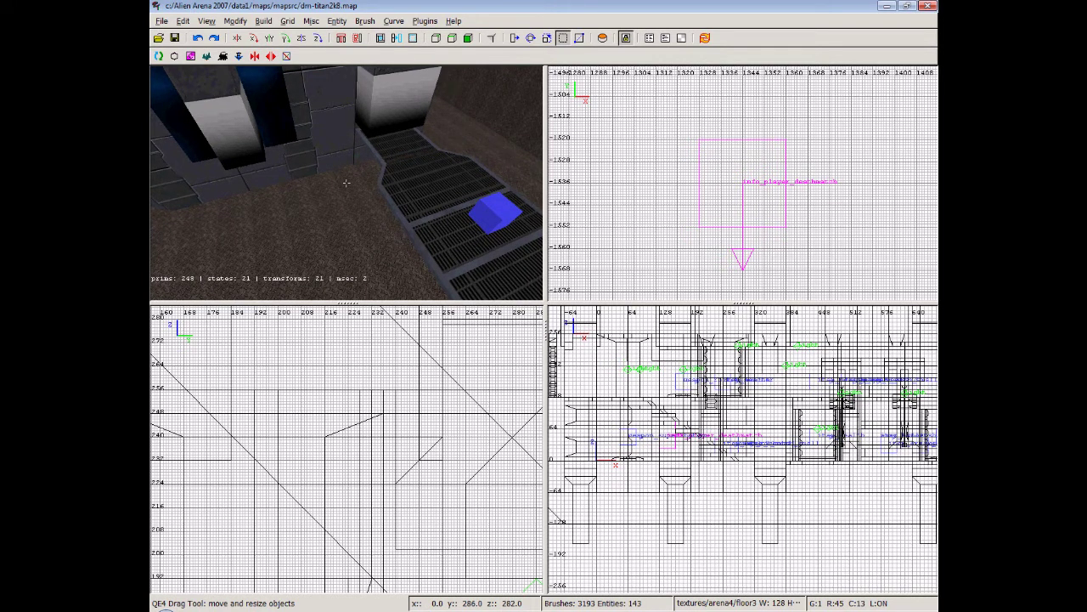